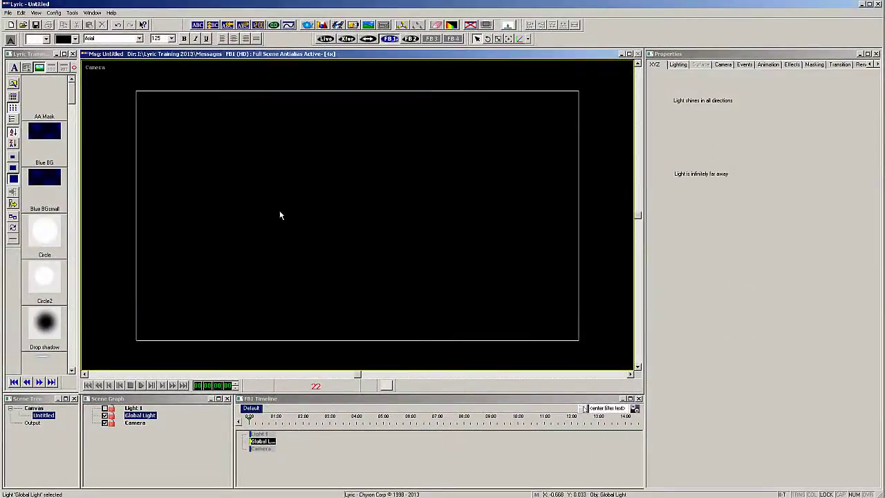
Select Light 1 and add a Cube plugin object to the scene.
key("Up")
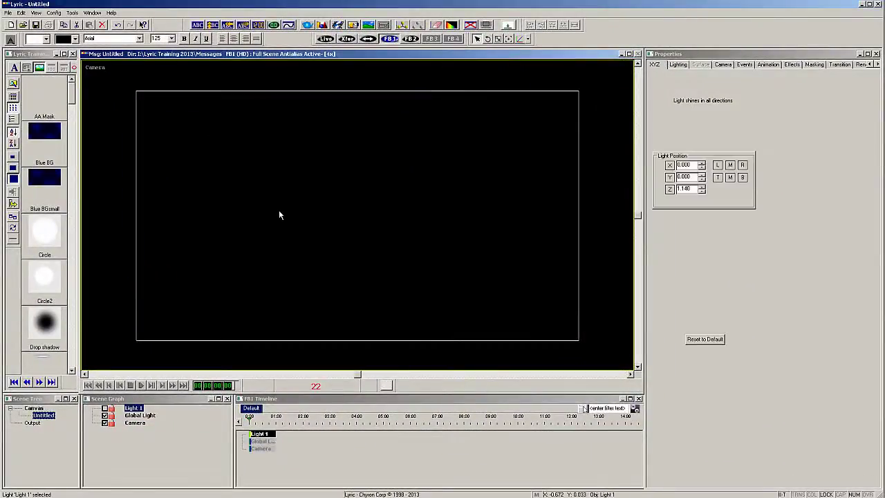
left_click(323, 25)
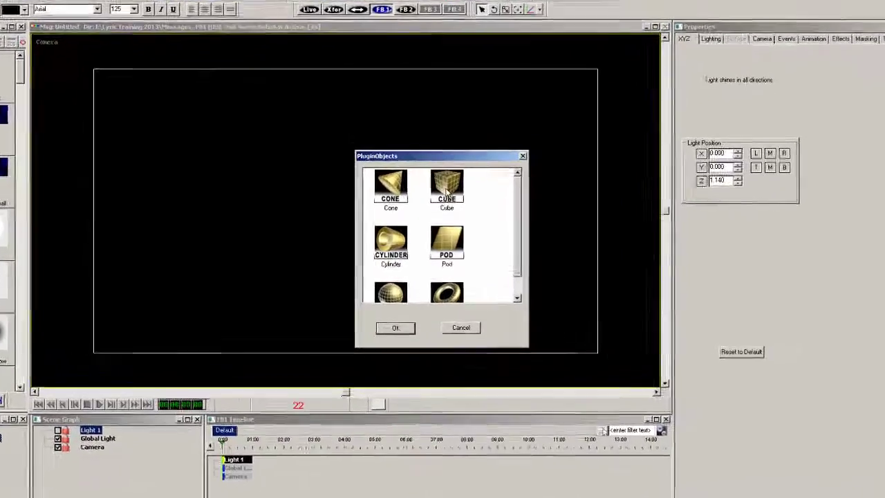
double_click(461, 202)
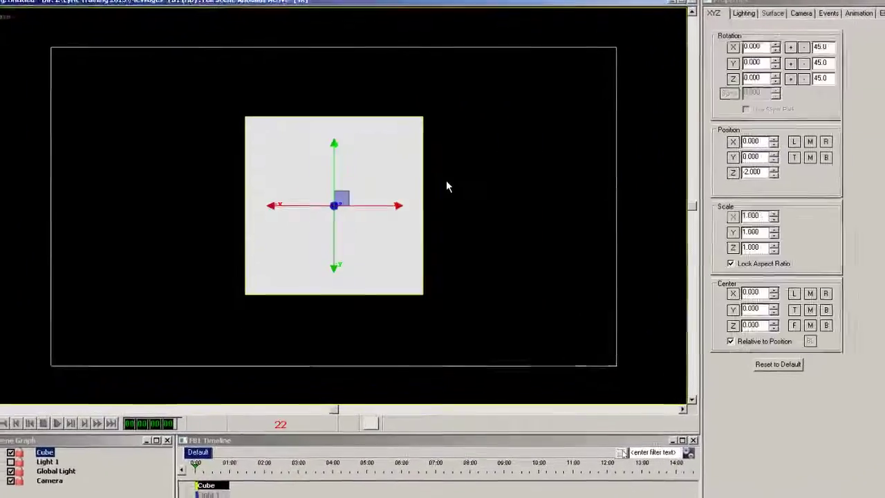
Set the cube's Center Y to -0.5 so its pivot sits at the base.
left_click(779, 313)
left_click(779, 313)
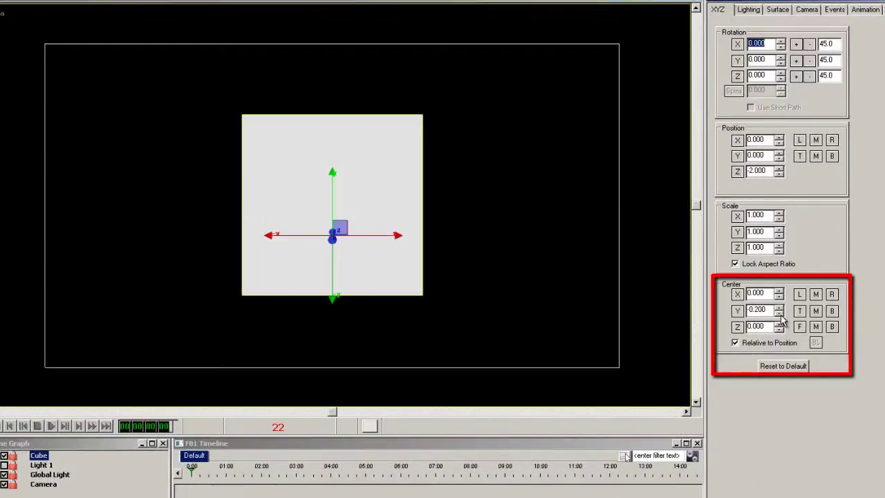
left_click(779, 313)
left_click(779, 312)
left_click(780, 314)
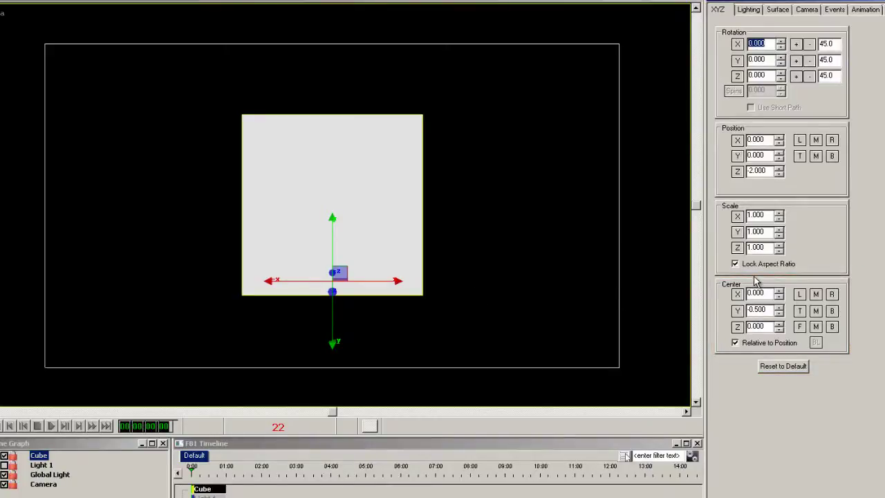
Scale the cube uniformly to 0.6 and move it to the left of the frame.
left_click(780, 235)
left_click(781, 235)
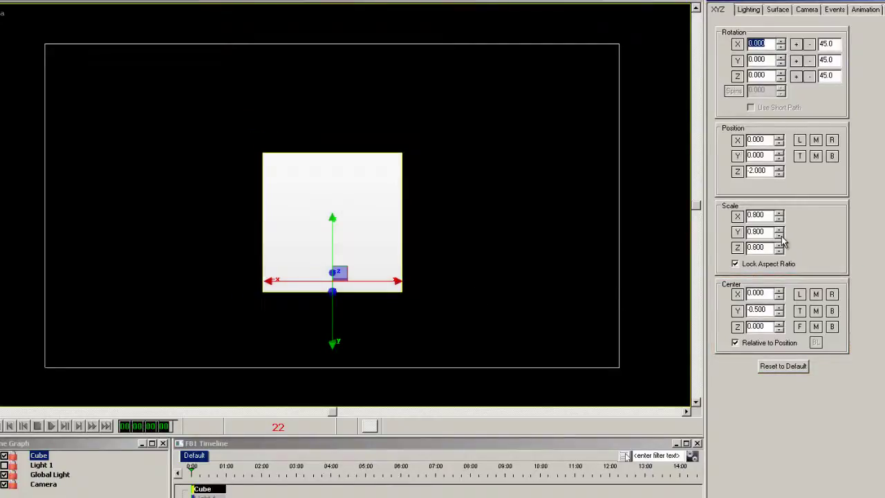
left_click(782, 237)
left_click(782, 236)
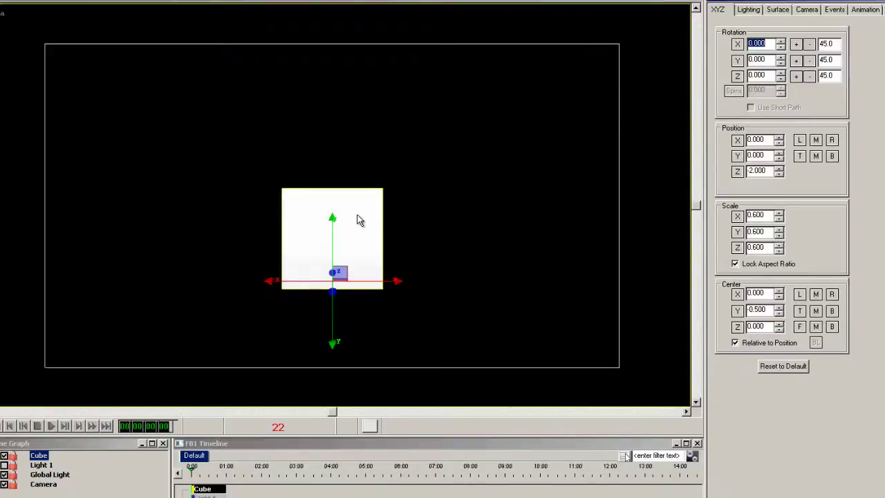
mouse_move(357, 220)
left_mouse_down()
mouse_move(233, 217)
mouse_move(213, 228)
mouse_move(213, 219)
left_mouse_up()
Set the cube's Diffuse colour to pure red.
left_click(777, 10)
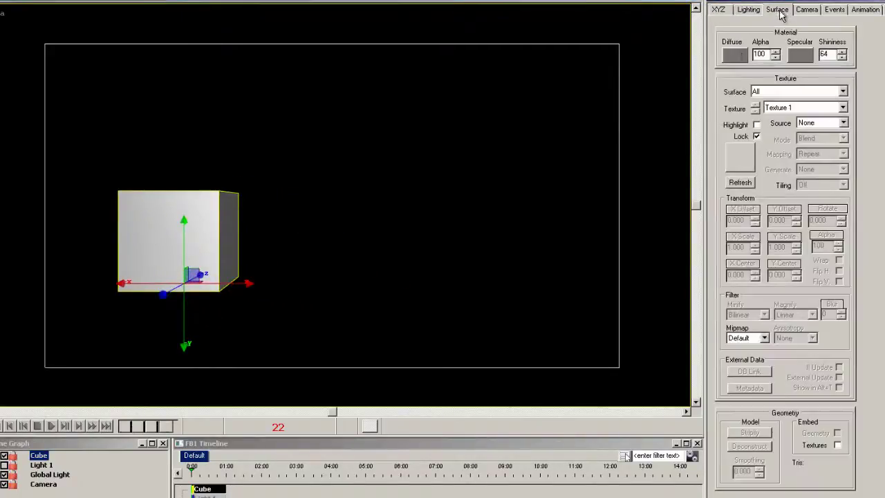
left_click(734, 56)
left_click_drag(226, 128, 179, 110)
left_click(279, 302)
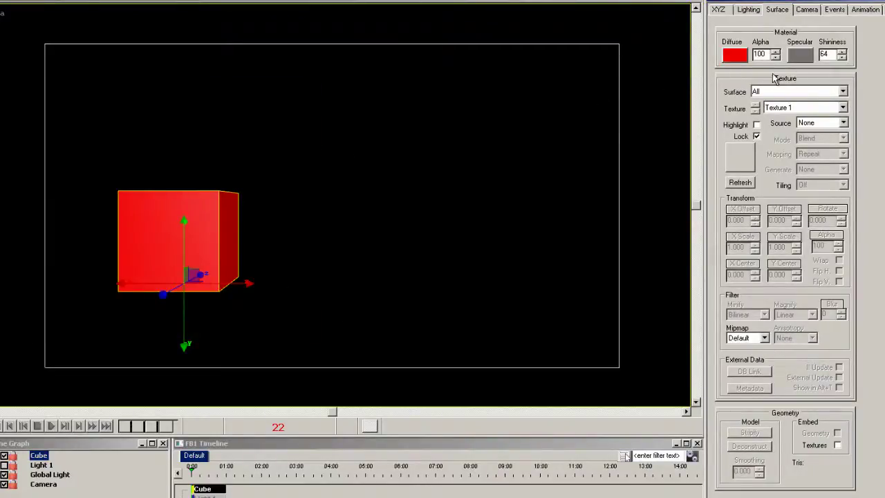
Uncheck Lock Aspect Ratio and set the cube's Scale Y to 0 at 0:00.
left_click(724, 12)
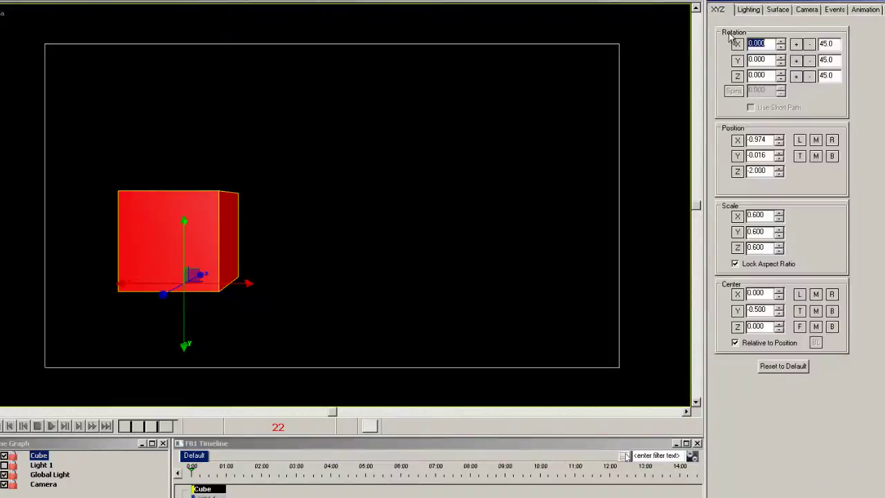
left_click(735, 264)
left_click(780, 236)
left_click(780, 235)
left_click(779, 235)
left_click(779, 235)
left_click(780, 235)
left_click(780, 235)
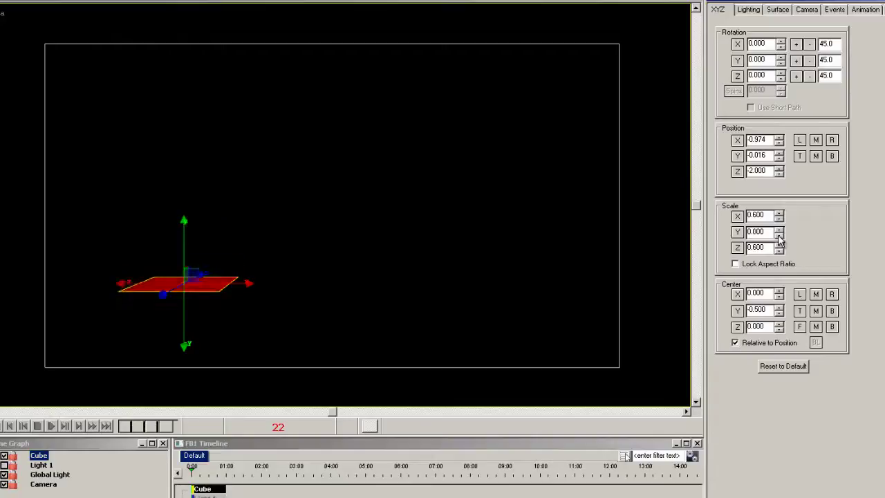
At 1:00, raise the cube's Scale Y to 1.2 to make a tall bar.
left_click(106, 426)
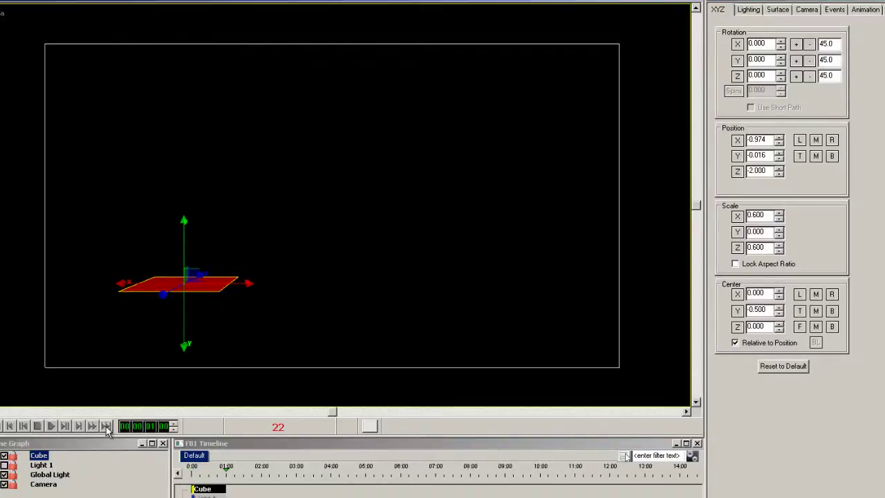
left_click(780, 230)
left_click(779, 231)
left_click(780, 231)
left_click(780, 231)
left_click(780, 231)
left_click(779, 231)
left_click(780, 231)
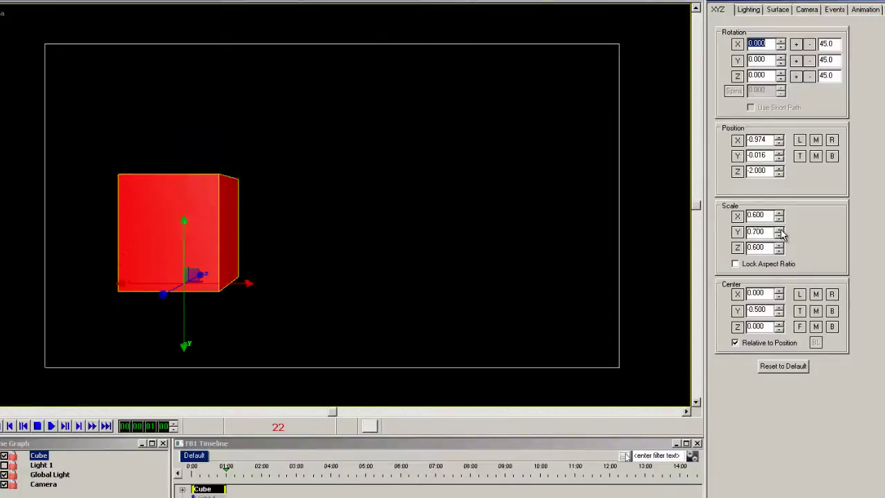
left_click(779, 231)
left_click(780, 231)
left_click(780, 231)
left_click(780, 231)
left_click(780, 231)
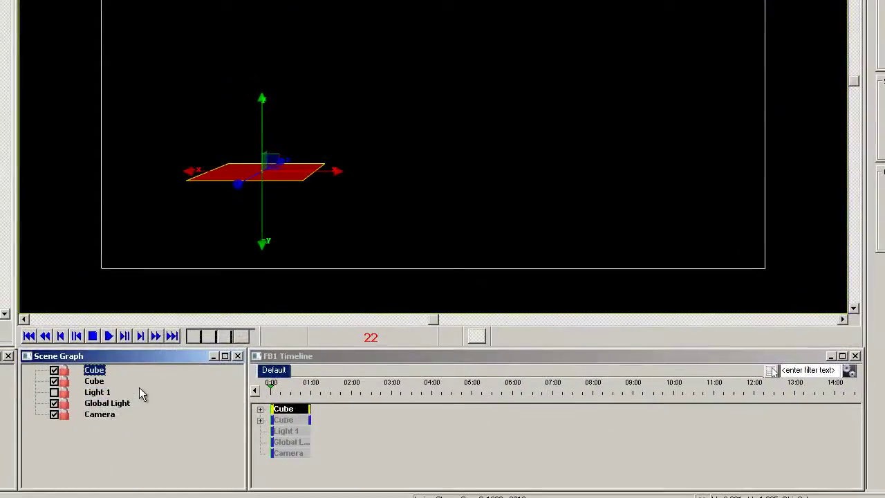
Rename the copied cube to 'Reflection'.
key("F2")
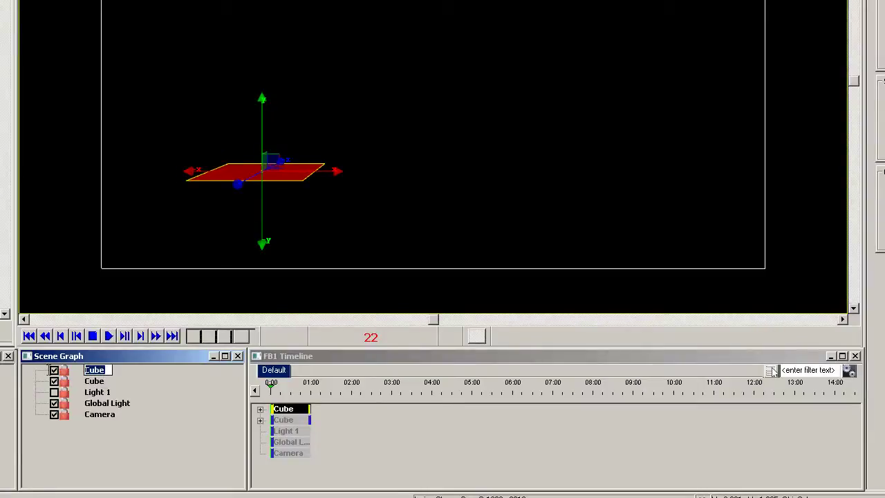
type("Reflection")
key("Return")
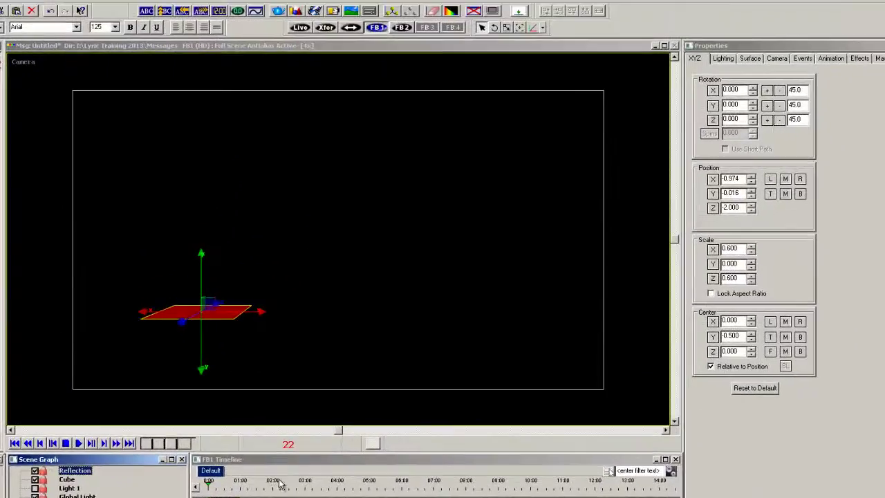
At 1:00, set the Reflection's Rotation X to 180.
left_click(129, 443)
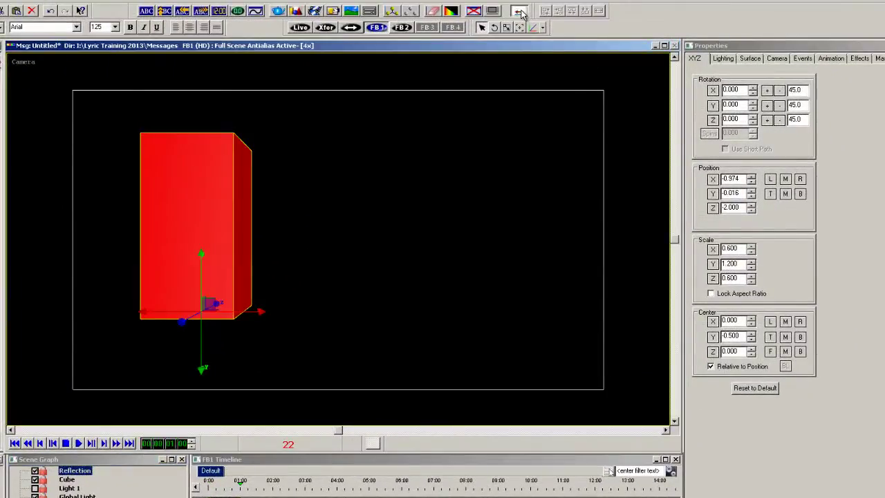
double_click(734, 90)
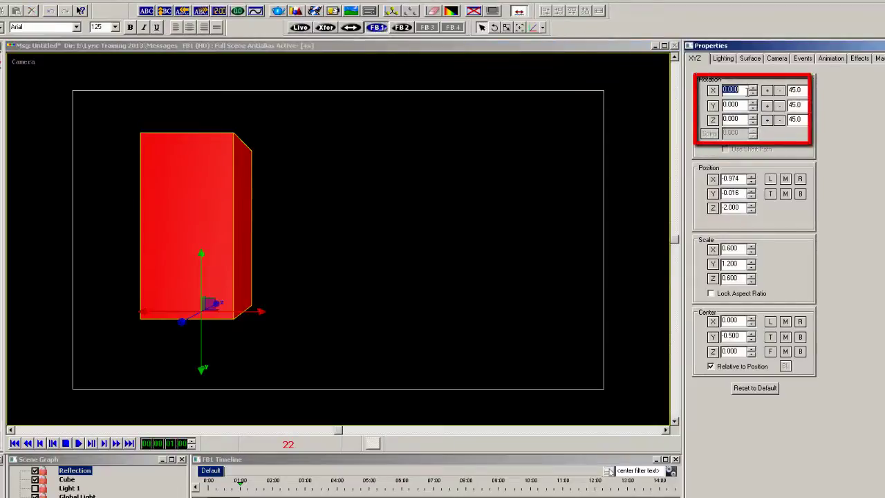
type("180")
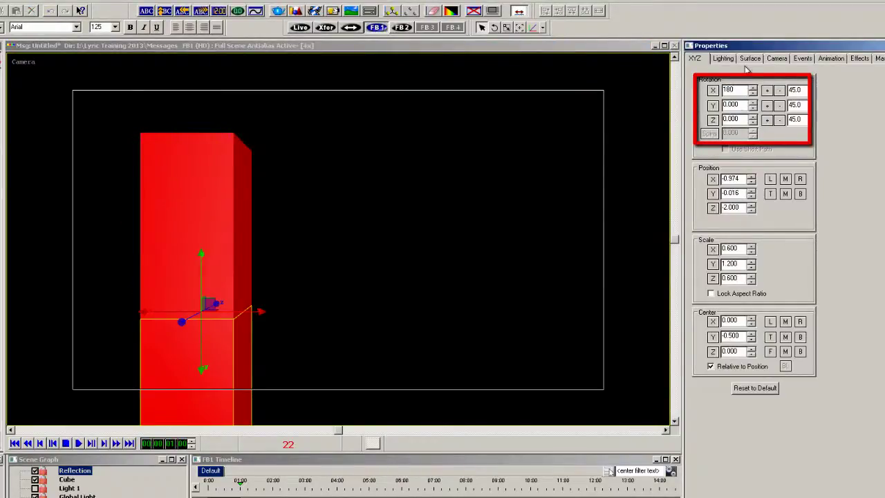
left_click(750, 59)
Lower the Reflection's Alpha to about 29 and its Scale Y to 0.3.
left_click_drag(702, 99, 547, 103)
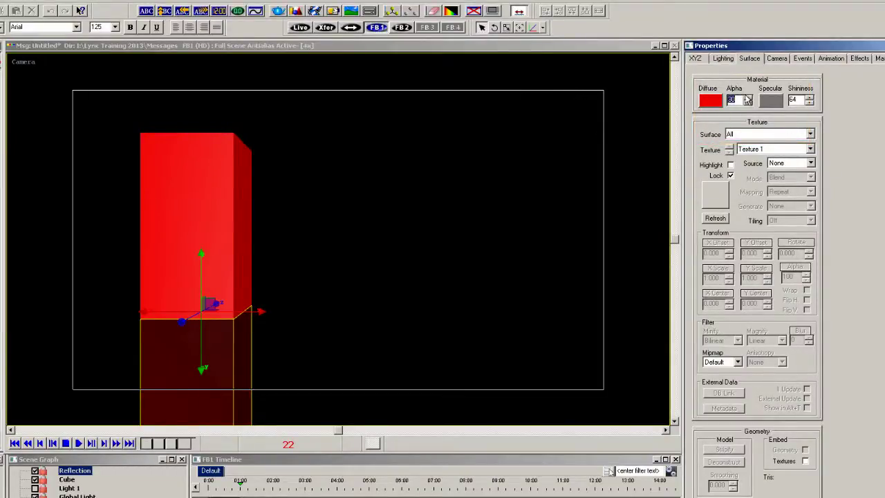
left_click(696, 59)
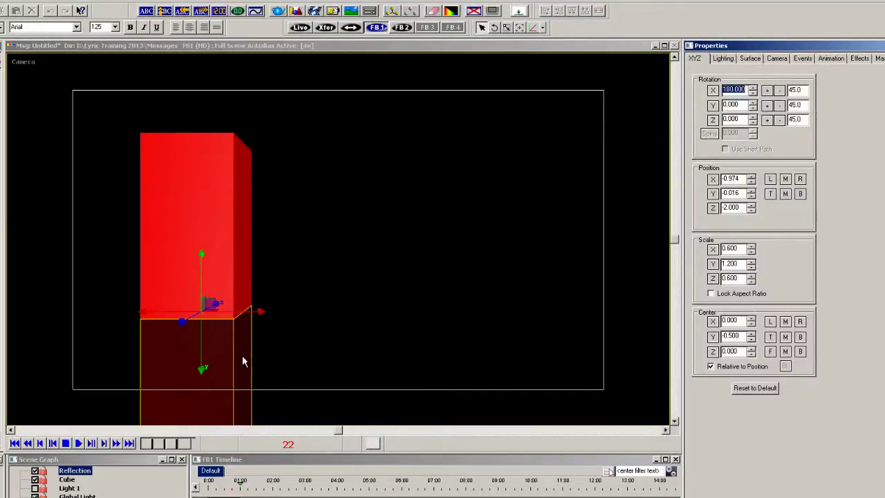
left_click(751, 267)
left_click(751, 267)
left_click(752, 267)
left_click(751, 267)
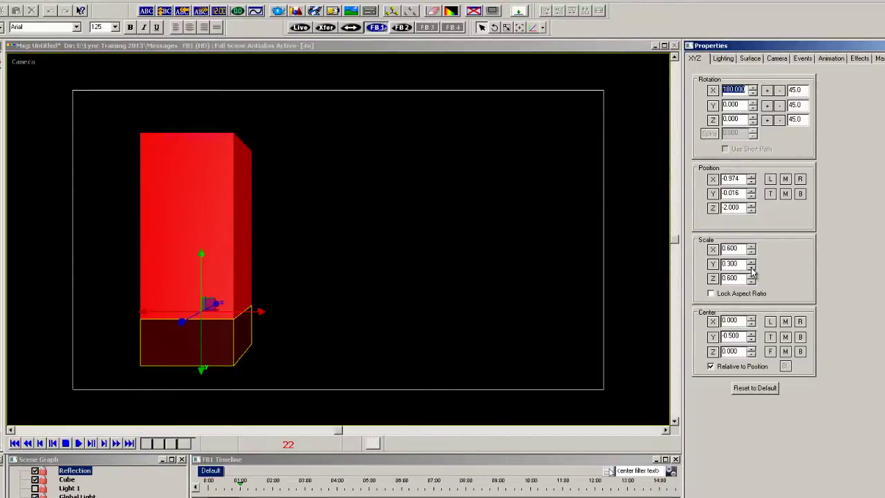
Scrub the timeline to preview the growth, comparing the Cube's and Reflection's values.
mouse_move(242, 489)
left_mouse_down()
mouse_move(203, 490)
mouse_move(241, 492)
left_mouse_up()
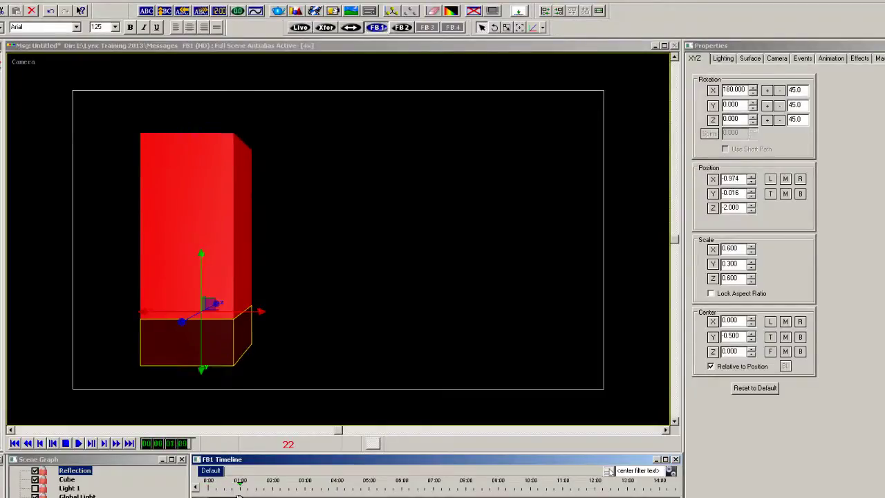
left_click(68, 479)
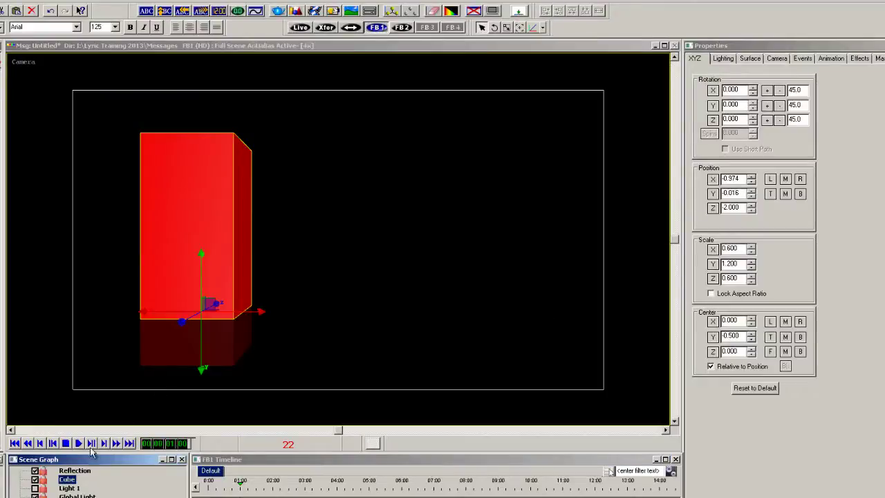
left_click(75, 471)
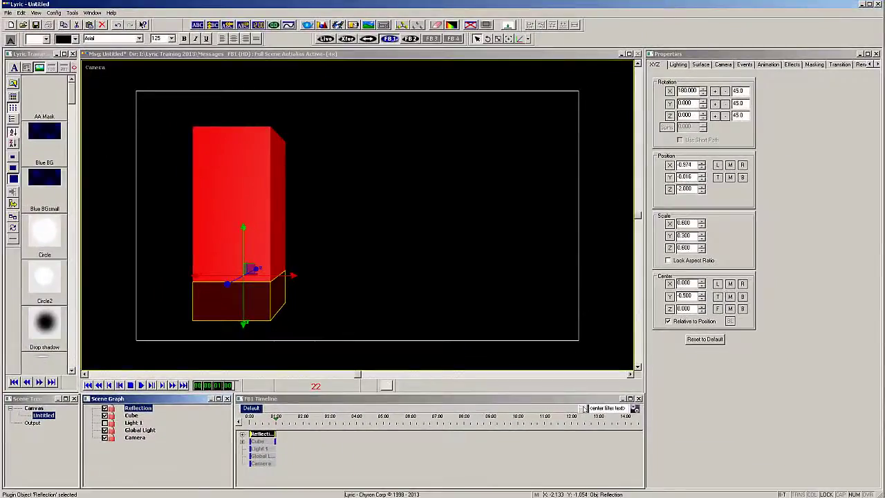
Launch Microsoft Excel and widen column A.
key("super")
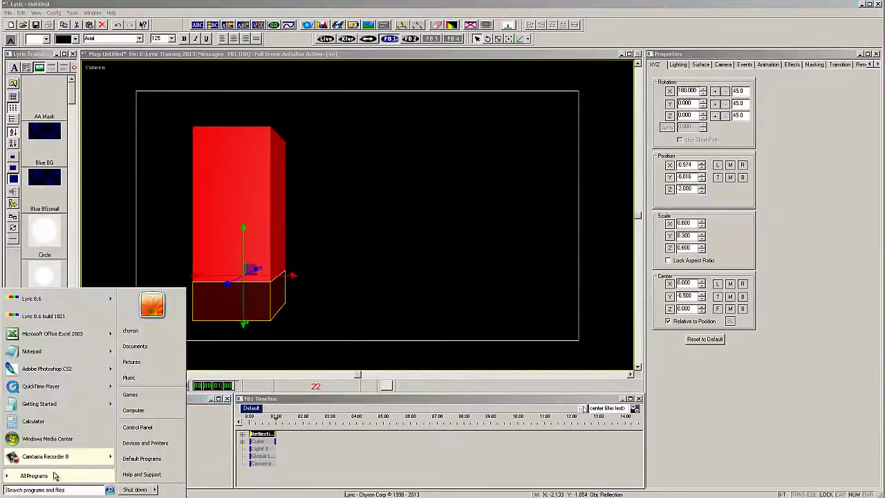
left_click(86, 337)
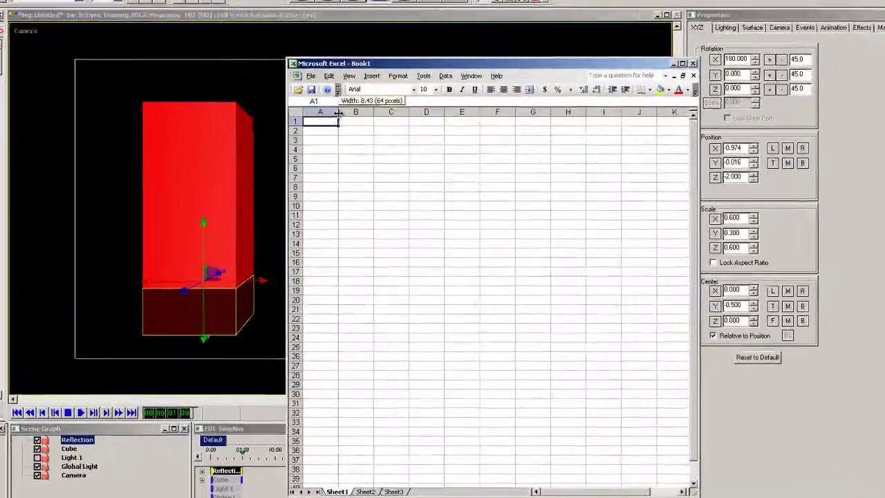
left_click_drag(356, 137, 403, 136)
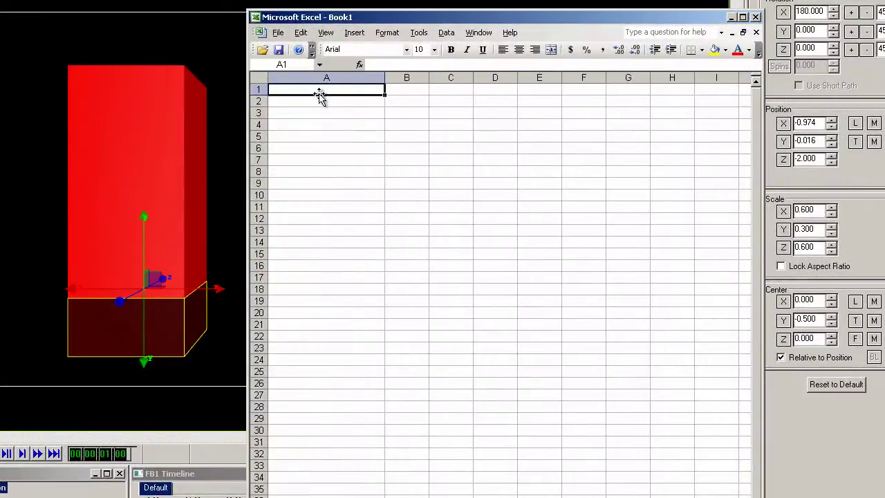
Enter Candidate 1 in A1 and 150, 1.2 and 0.3 in A2–A4.
type("Candidate 1")
key("Return")
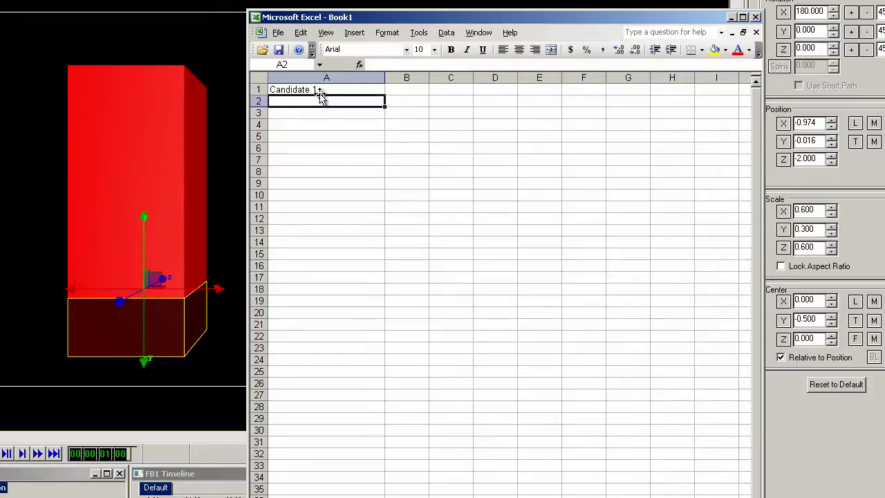
type("150")
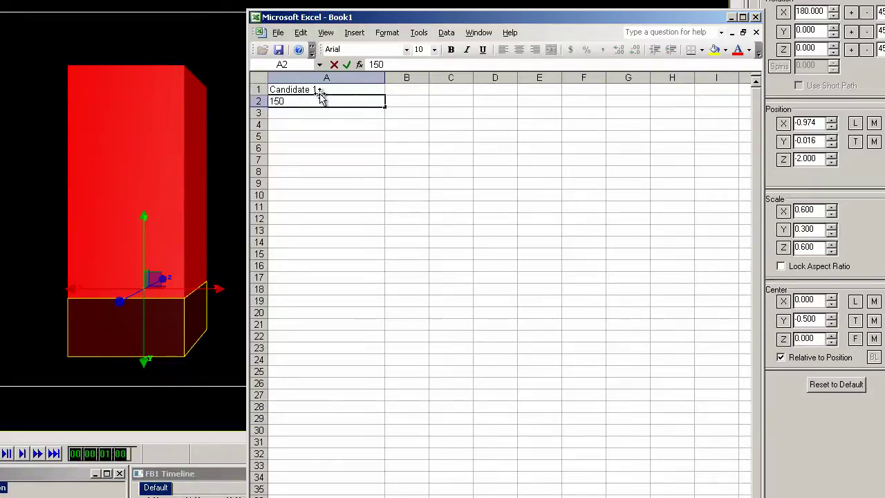
key("Return")
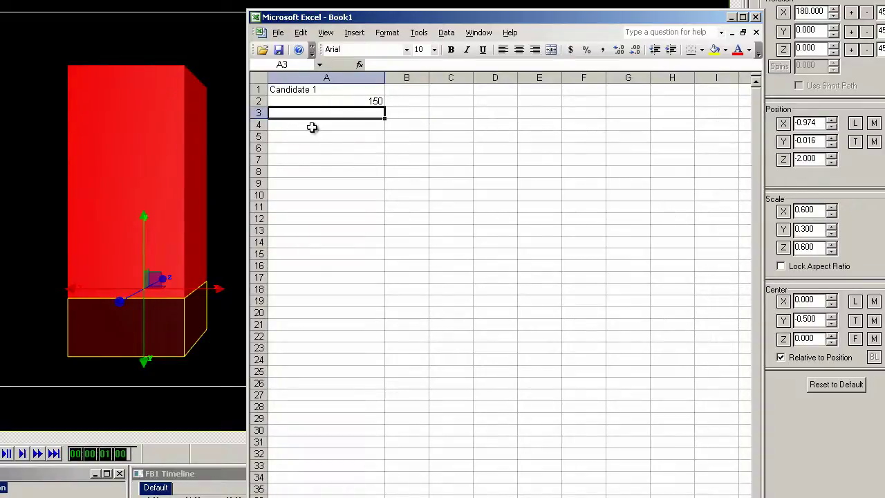
type("1.2")
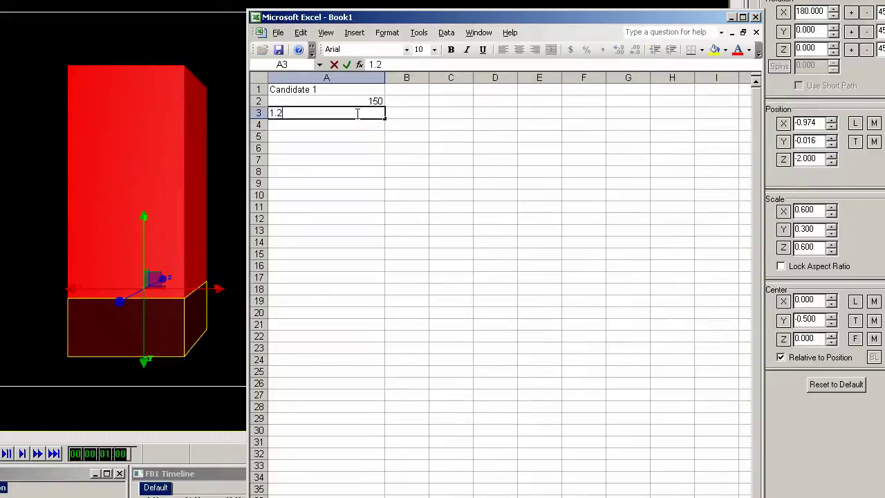
key("Return")
type(".3")
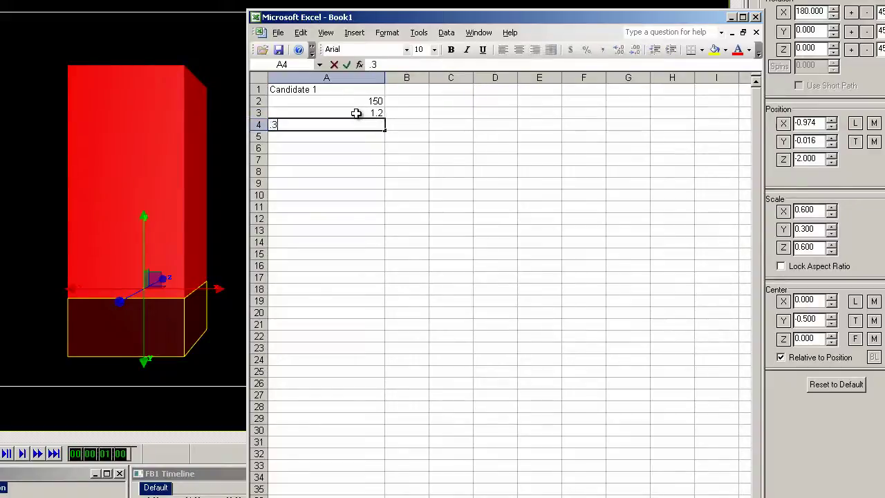
key("Return")
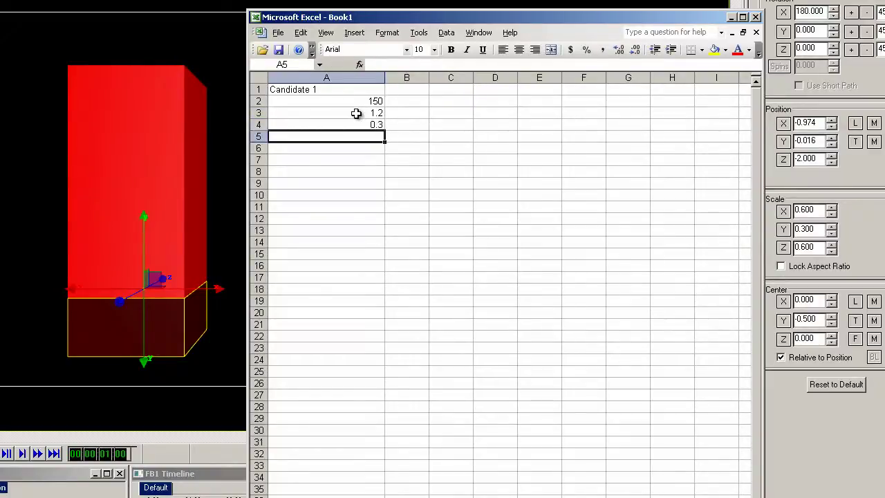
Compute 150 ÷ 1.2 in Calculator and enter =A2/125 in cell A3.
key("Up")
key("Up")
key("Up")
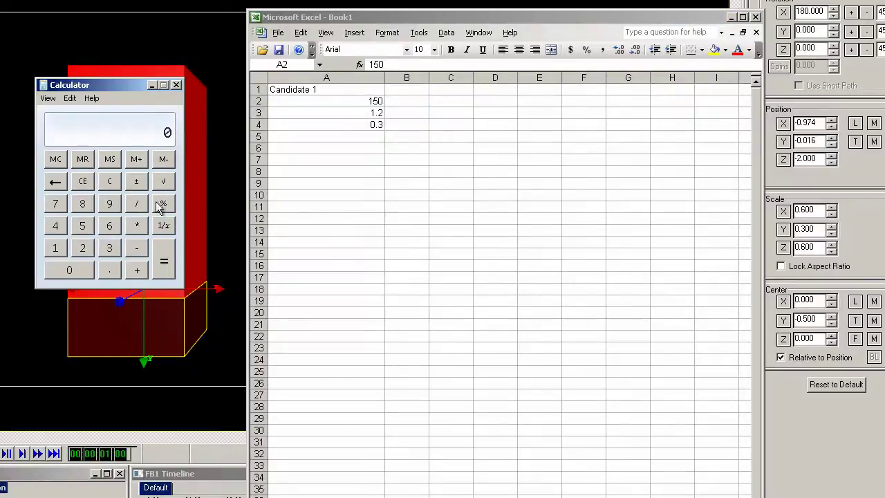
type("150")
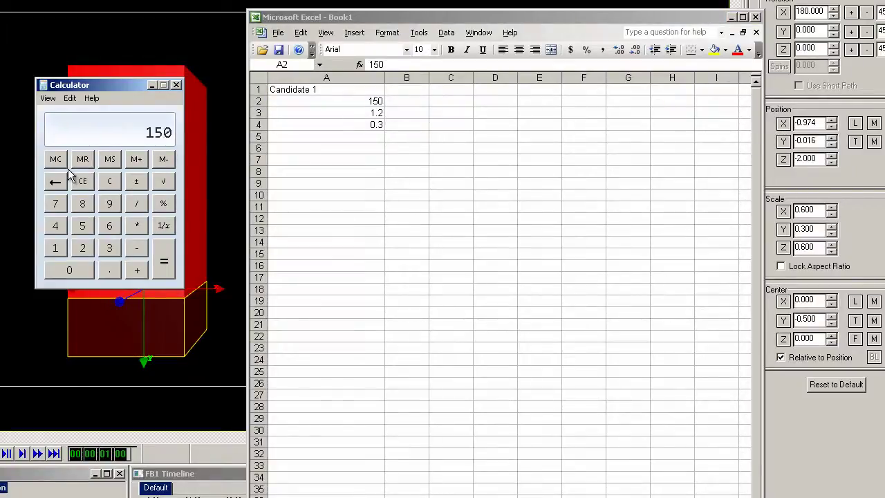
type("1.2")
key("Return")
key("alt+Tab")
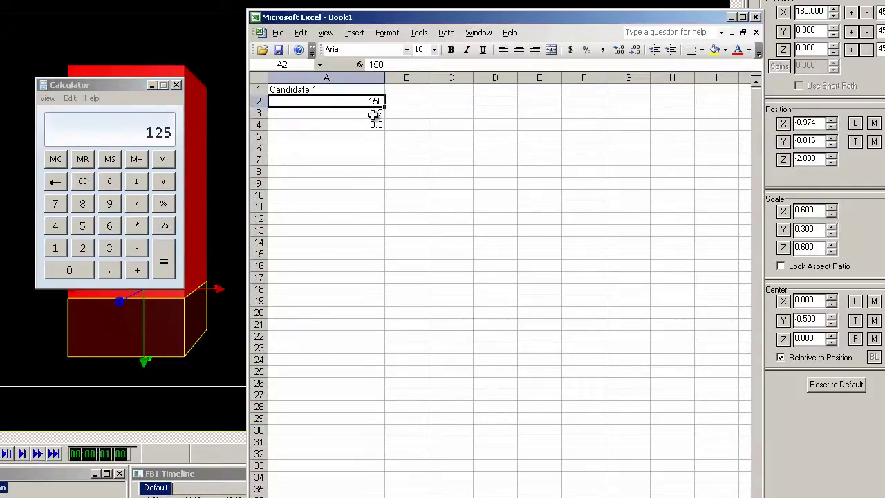
left_click(373, 115)
left_click(395, 64)
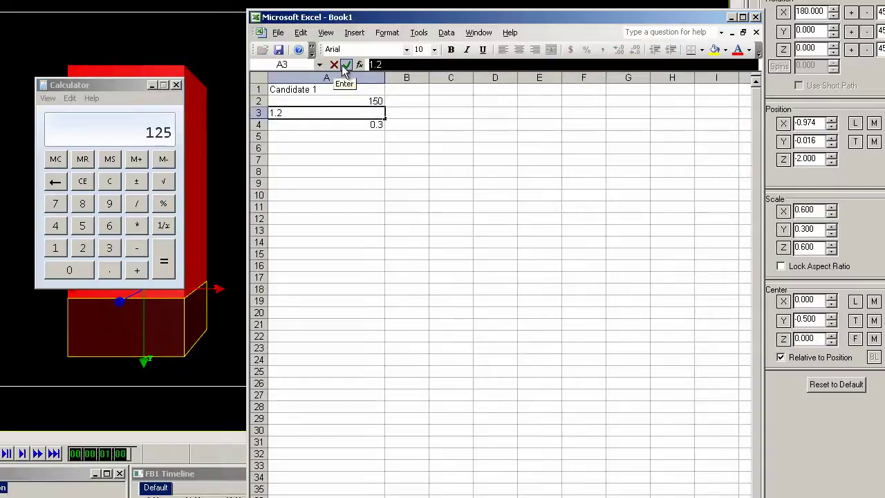
type("=A2")
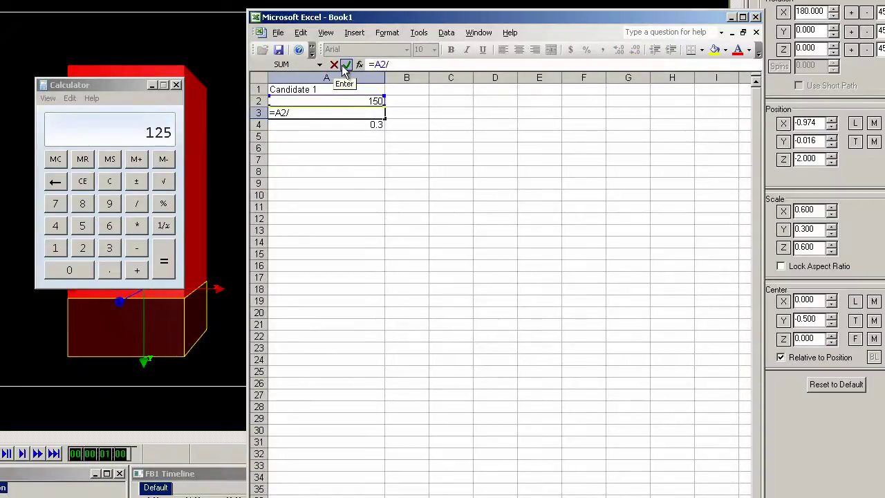
type("/125")
key("Return")
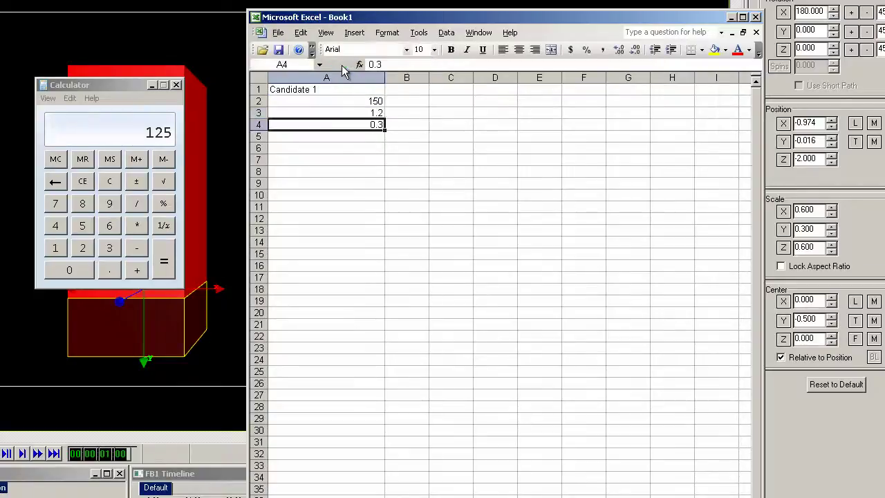
Compute 150 ÷ 0.3 in Calculator and enter =A2/500 in cell A4.
left_click(88, 182)
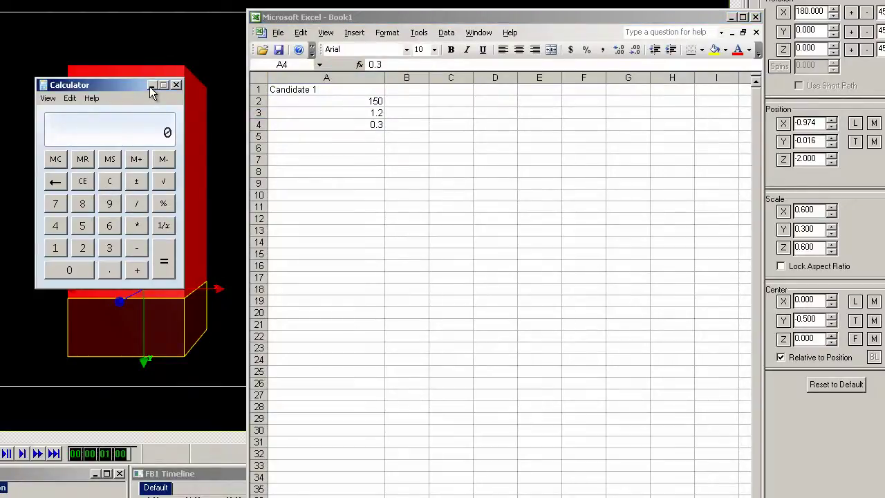
type("1500.3")
key("Return")
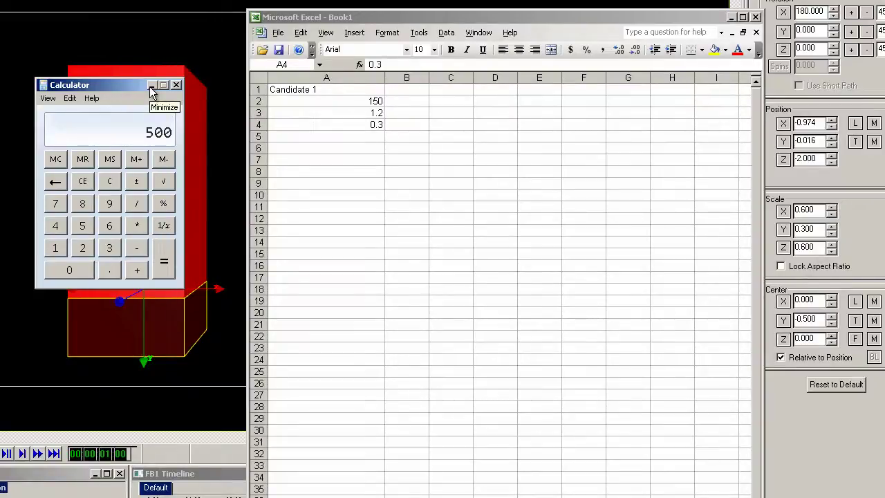
left_click(367, 123)
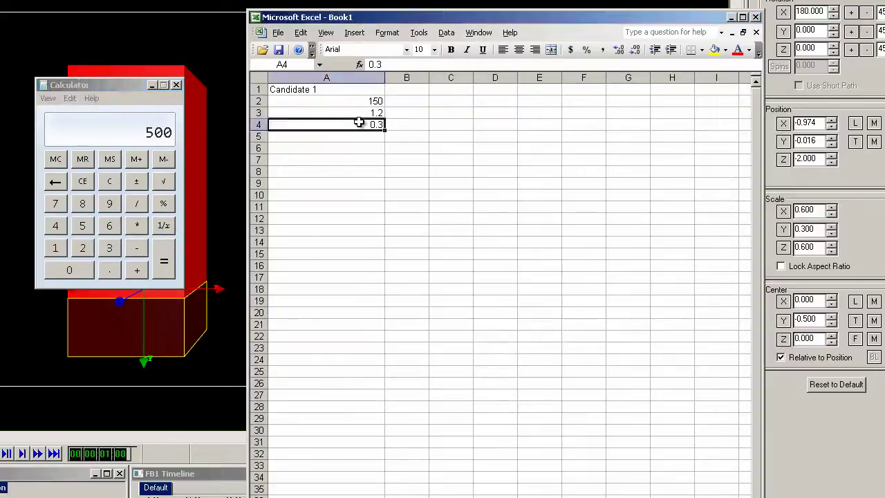
left_click(389, 64)
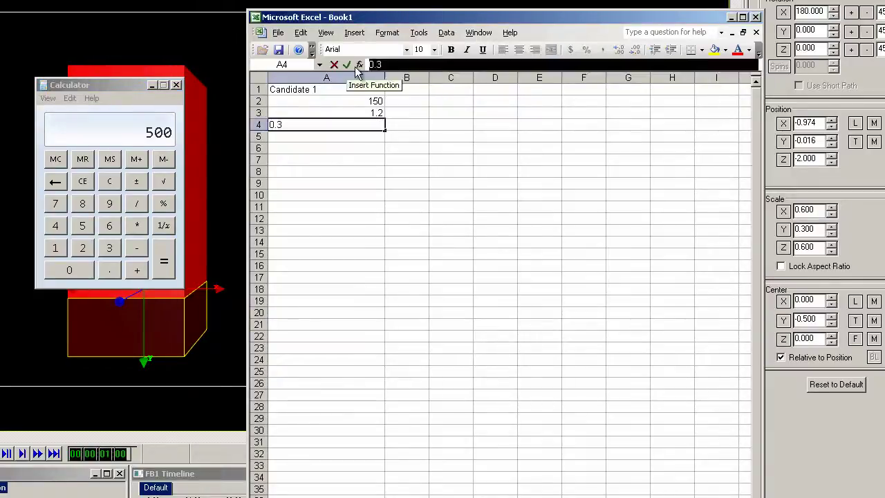
type("=A2")
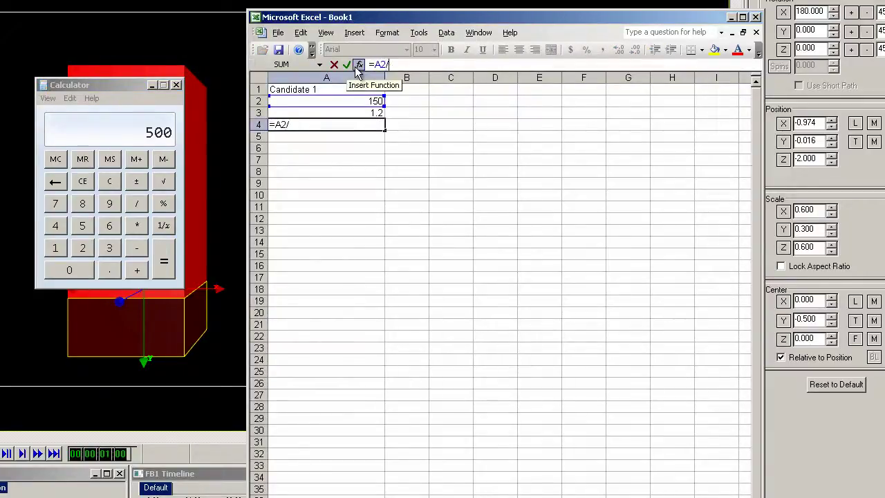
type("/500")
key("Return")
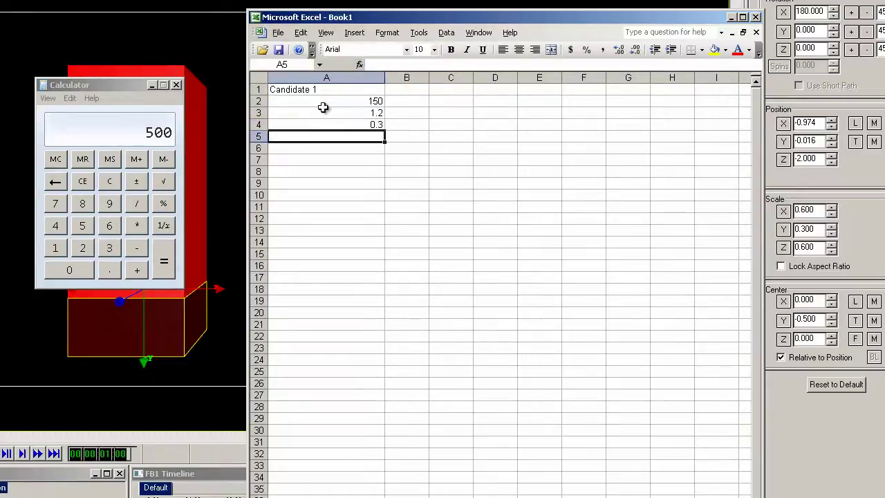
Save the workbook over Election.xls in I:\Lyric Training 2013\Database\Excel Files.
left_click(279, 33)
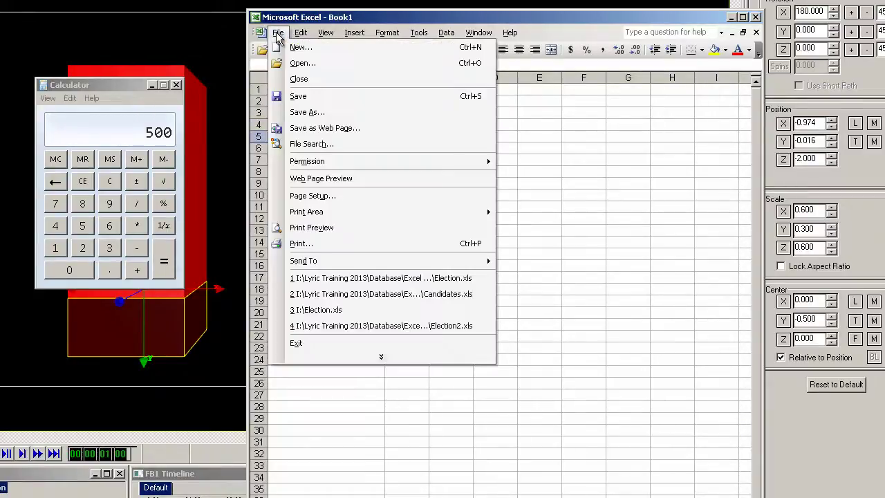
left_click(308, 112)
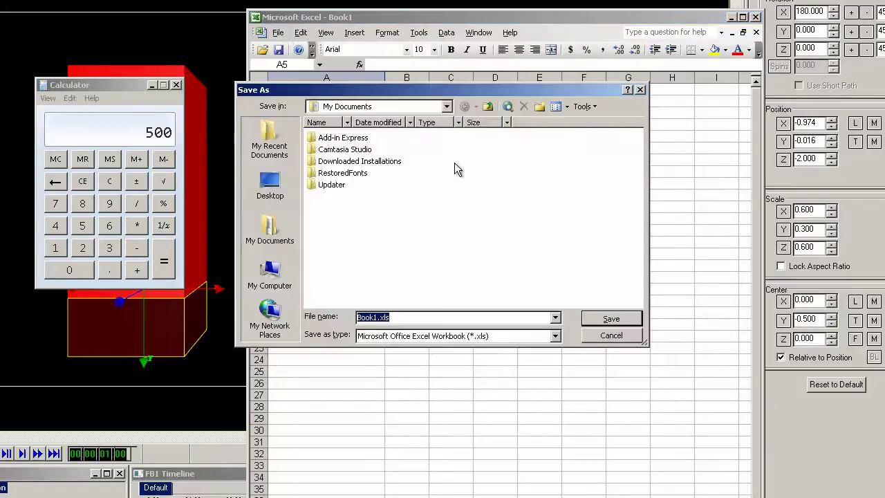
left_click(273, 278)
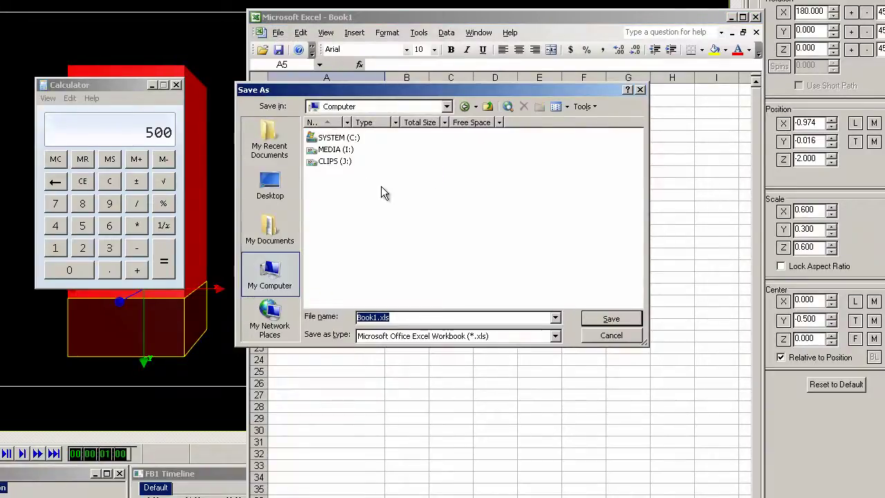
double_click(336, 150)
double_click(373, 279)
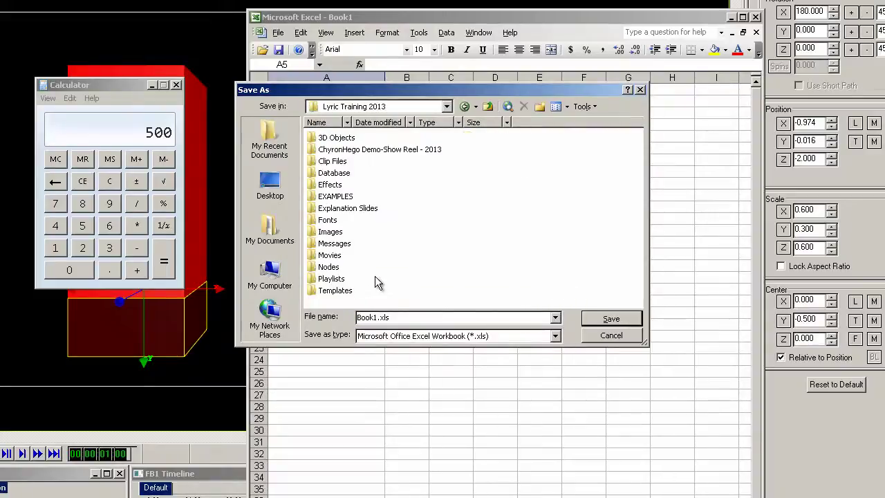
double_click(335, 173)
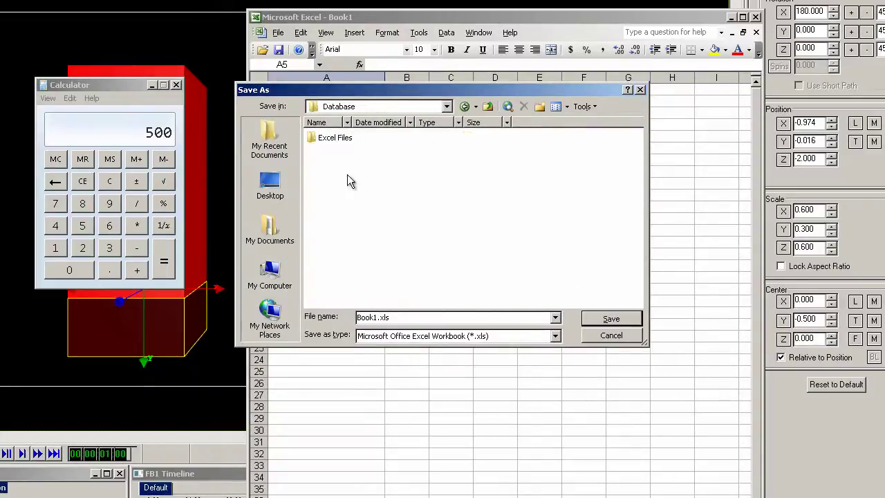
double_click(337, 146)
double_click(337, 138)
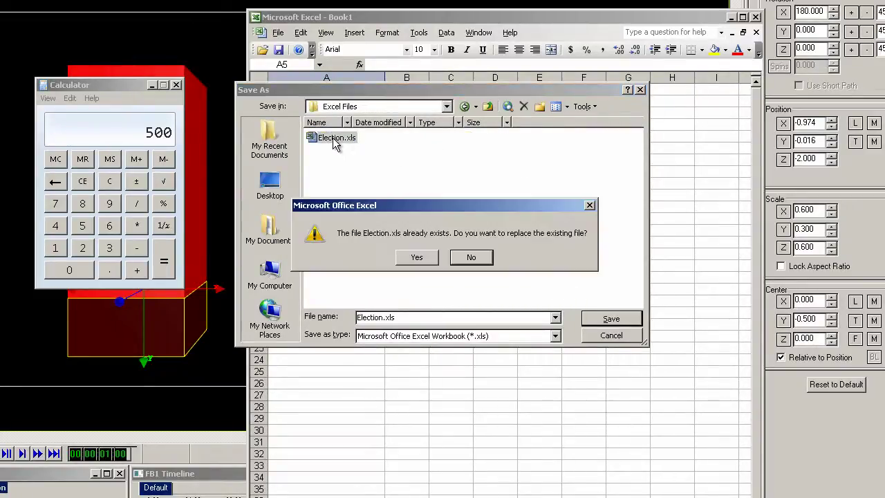
left_click(415, 257)
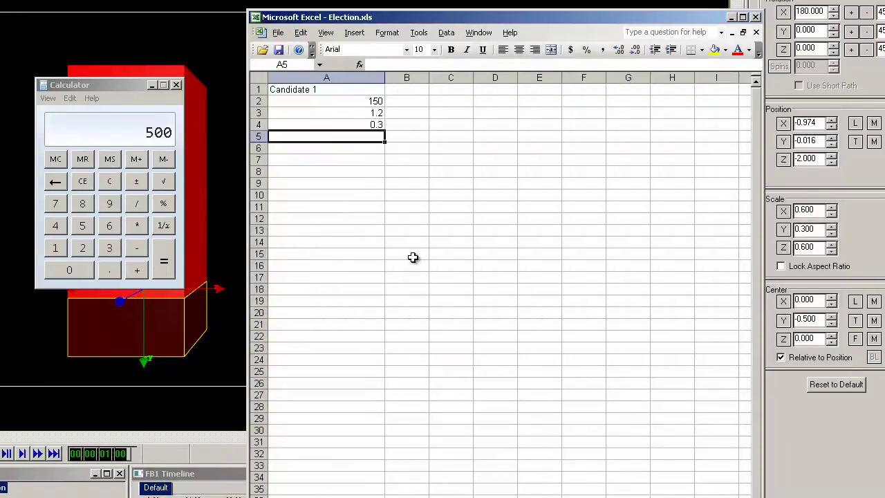
Share the workbook, allowing changes by more than one user at a time.
left_click(418, 34)
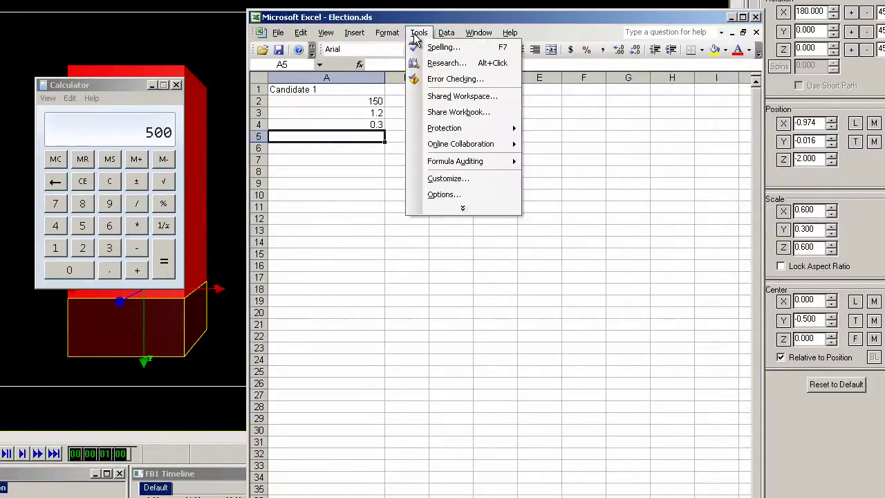
left_click(456, 113)
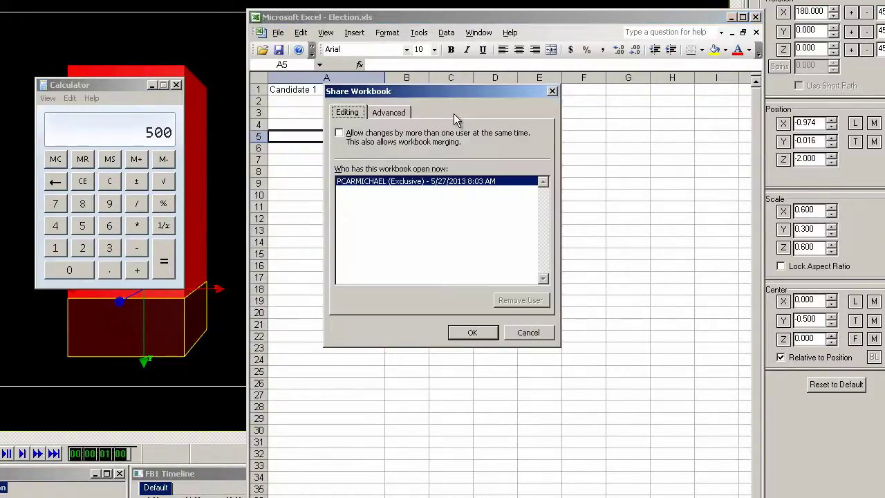
left_click(346, 137)
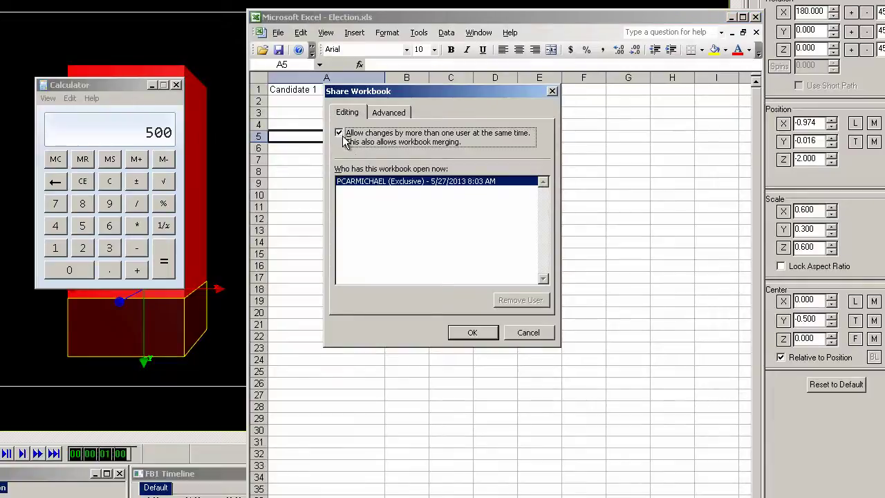
left_click(477, 332)
Back in Lyric, start a new ODBC user data source using the Microsoft Excel driver.
left_click(418, 258)
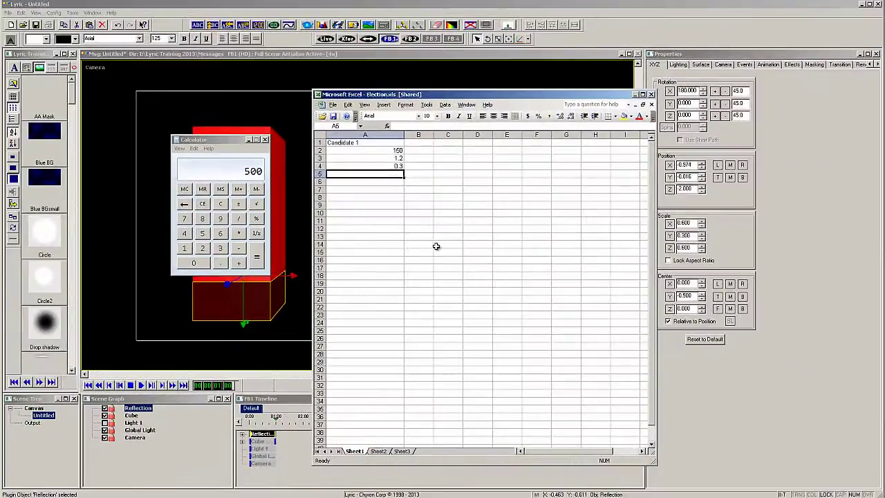
key("alt+Tab")
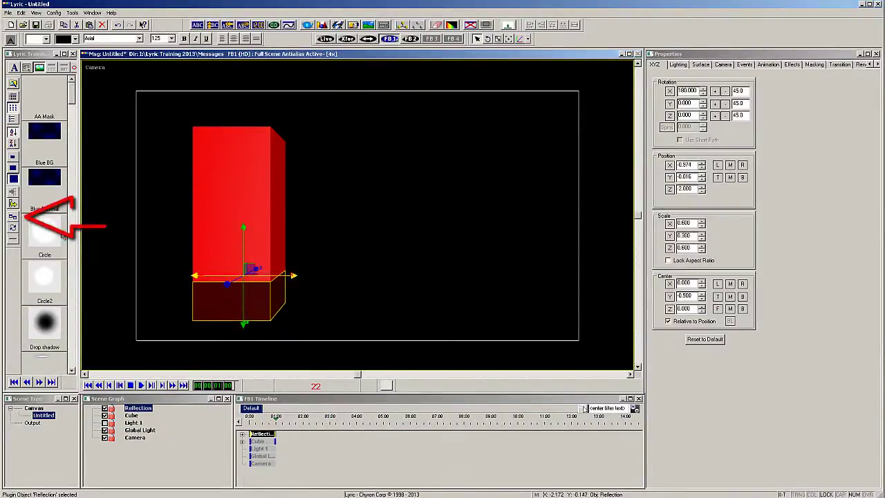
left_click(13, 219)
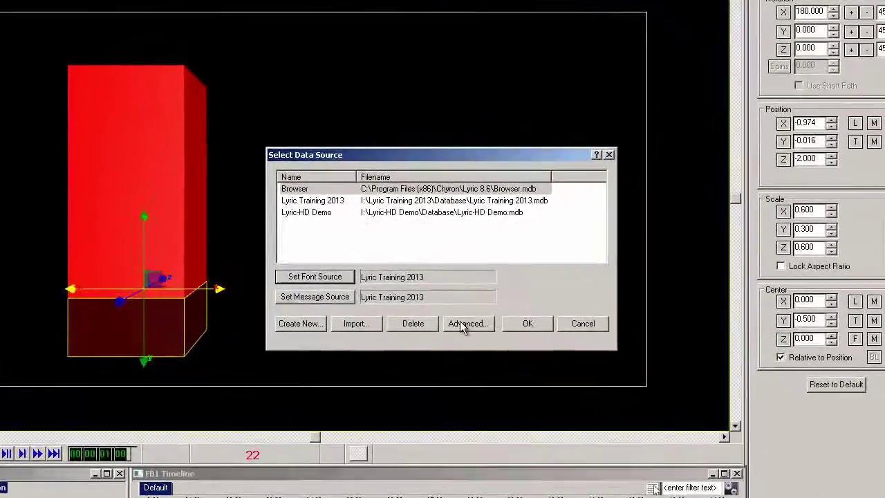
left_click(459, 298)
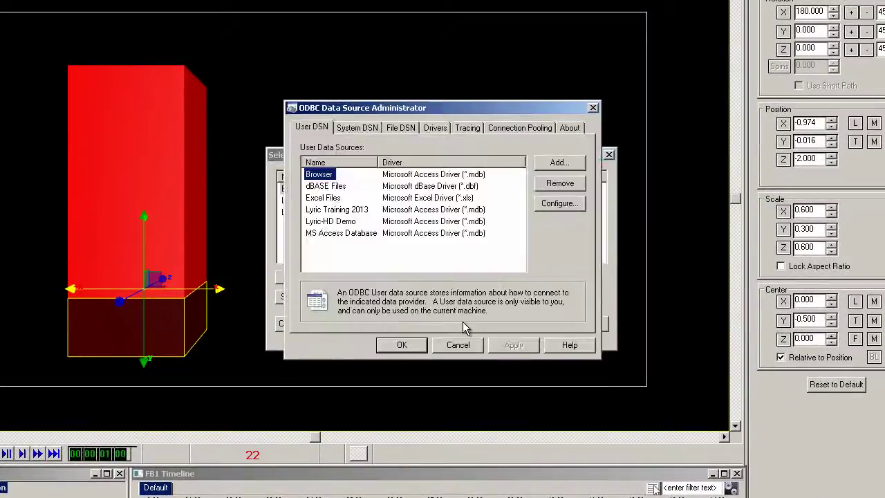
left_click(566, 163)
left_click_drag(586, 188, 583, 216)
left_click(466, 236)
left_click(509, 336)
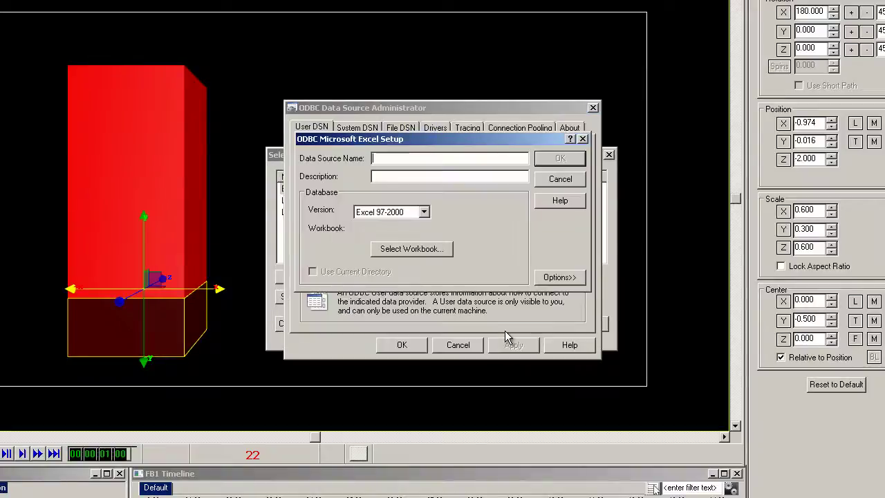
Point the data source at Election.xls, name it Election, and close the ODBC Administrator.
left_click(396, 250)
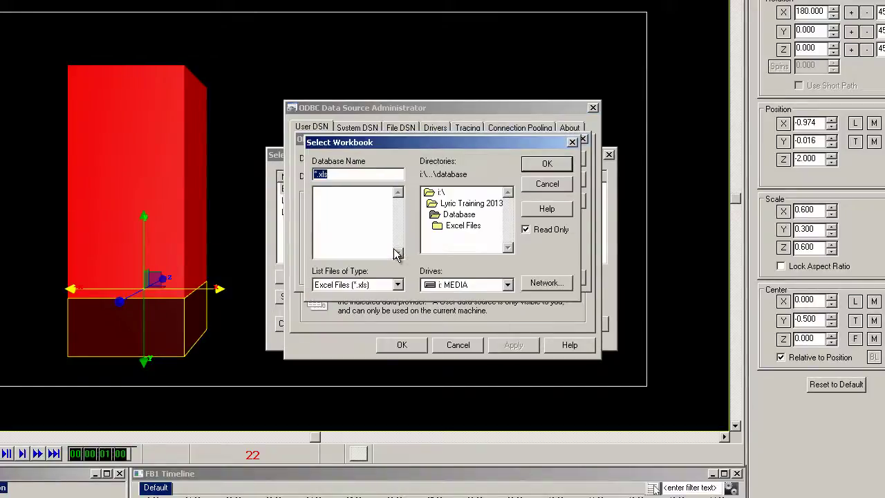
double_click(441, 228)
left_click(334, 193)
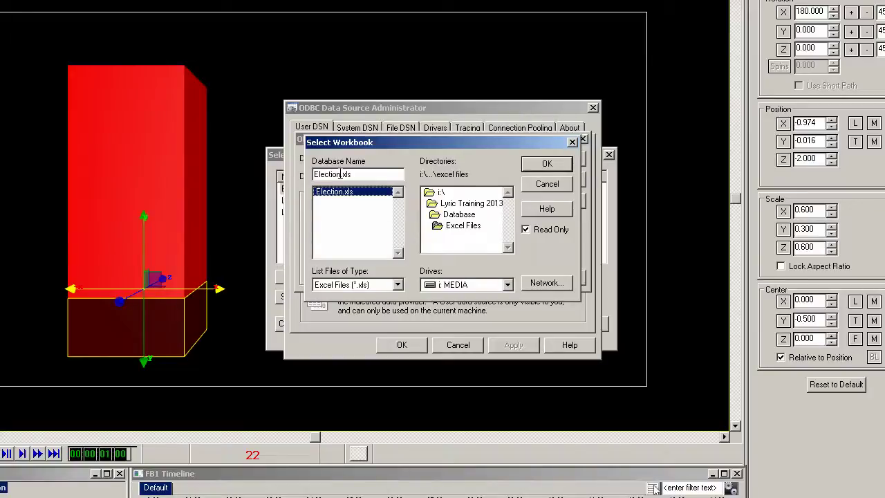
left_click_drag(341, 174, 305, 174)
key("ctrl+c")
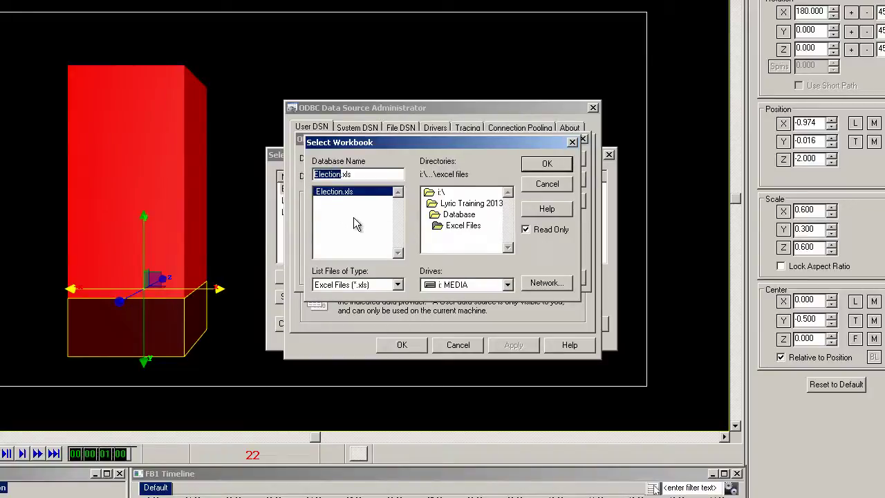
left_click(546, 166)
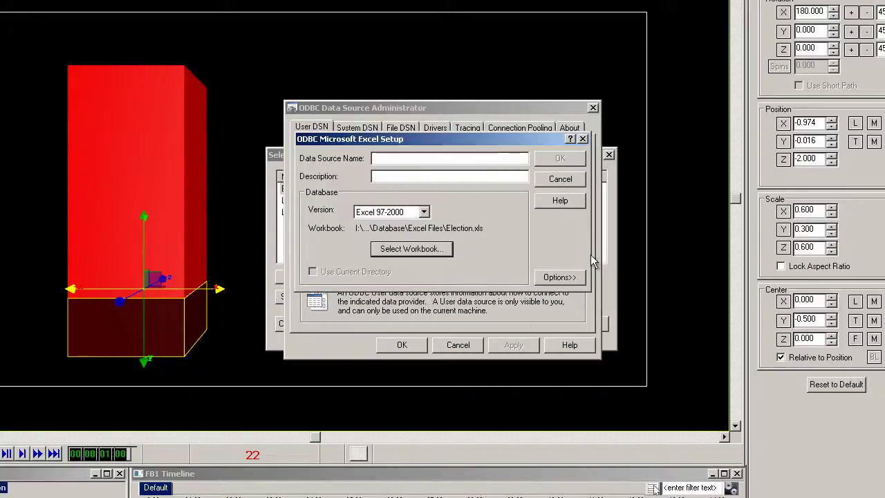
left_click(385, 157)
key("ctrl+v")
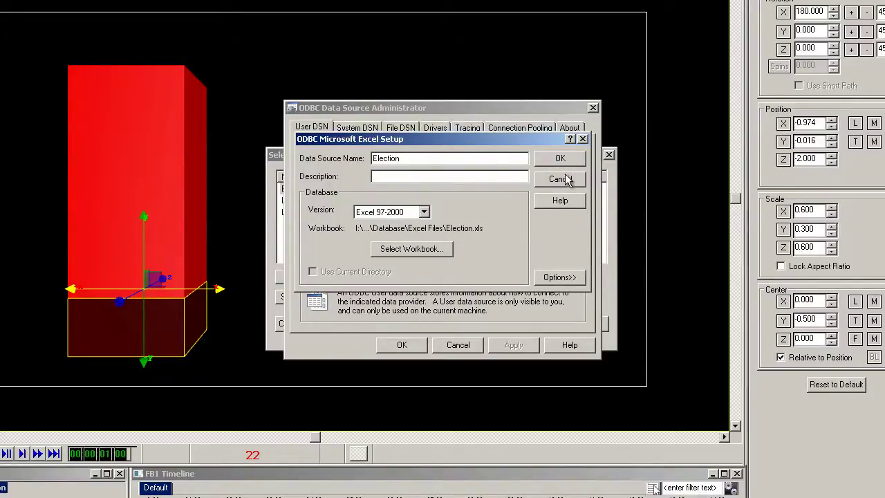
left_click(566, 159)
left_click(403, 346)
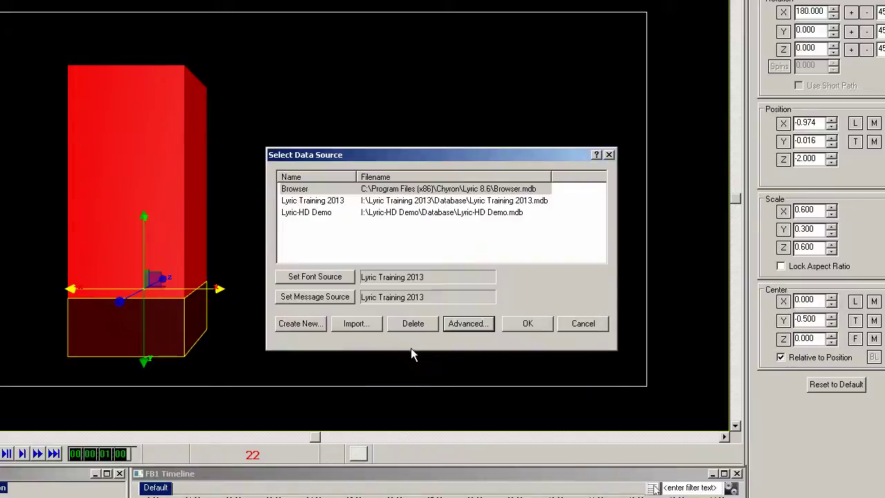
DB-link the Cube's YScale keyframe to Election/Sheet1$/Candidate 1 with the link enabled.
left_click(538, 326)
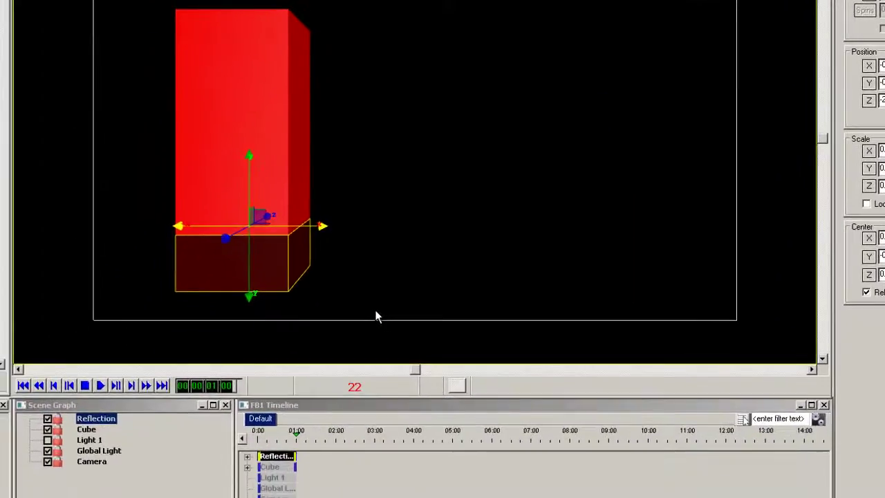
left_click(250, 470)
left_click(248, 469)
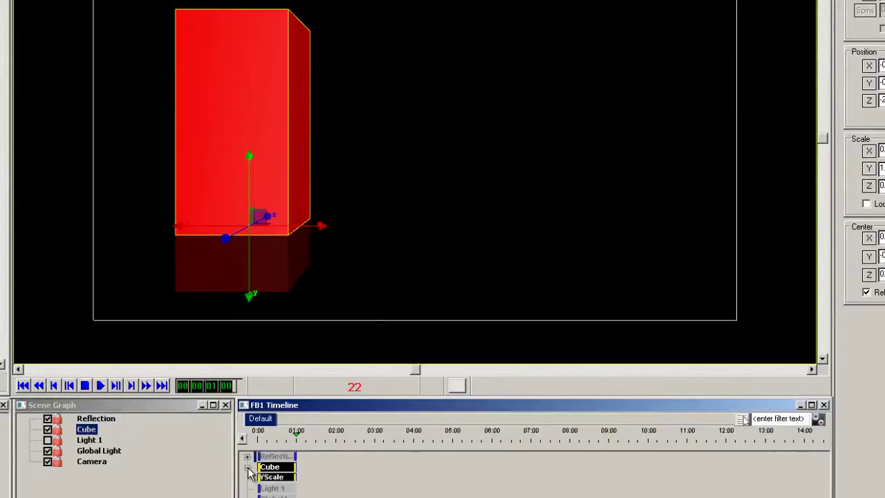
right_click(295, 477)
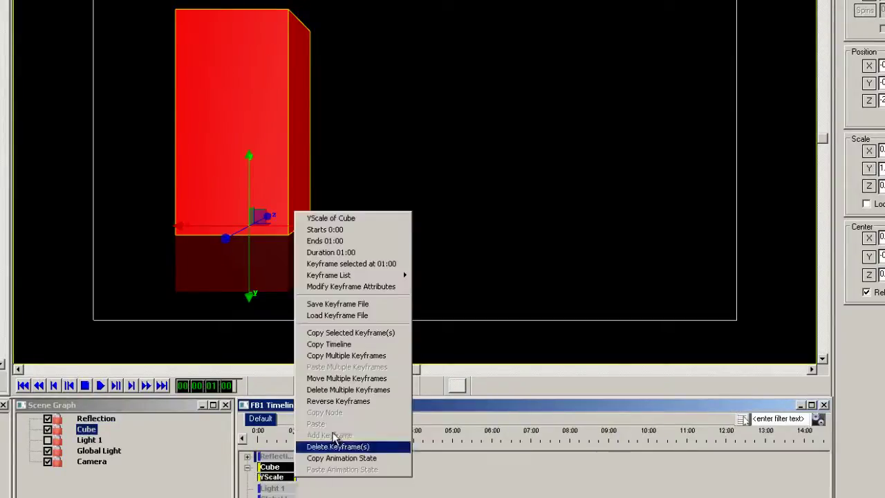
left_click(337, 291)
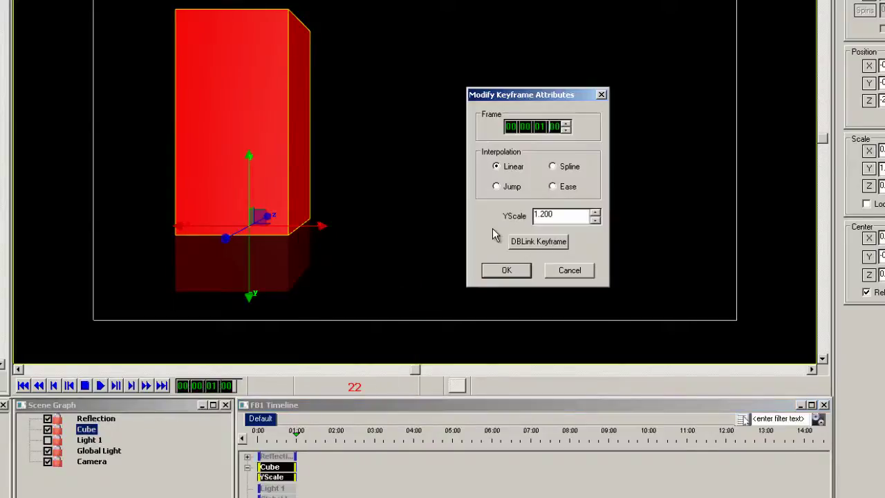
left_click(558, 251)
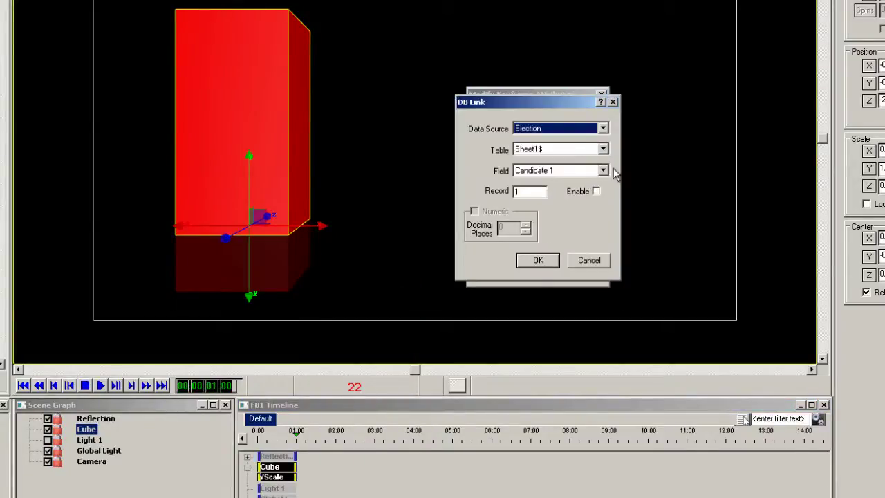
left_click(597, 192)
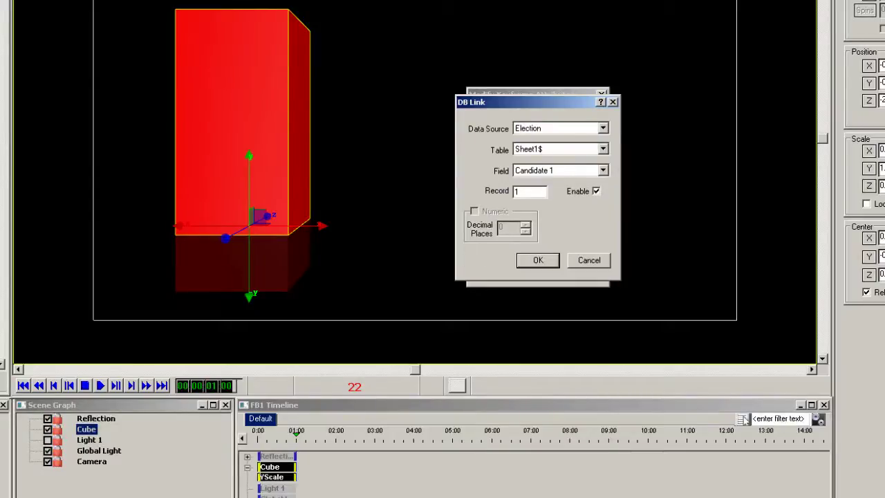
key("alt+Tab")
left_click(381, 44)
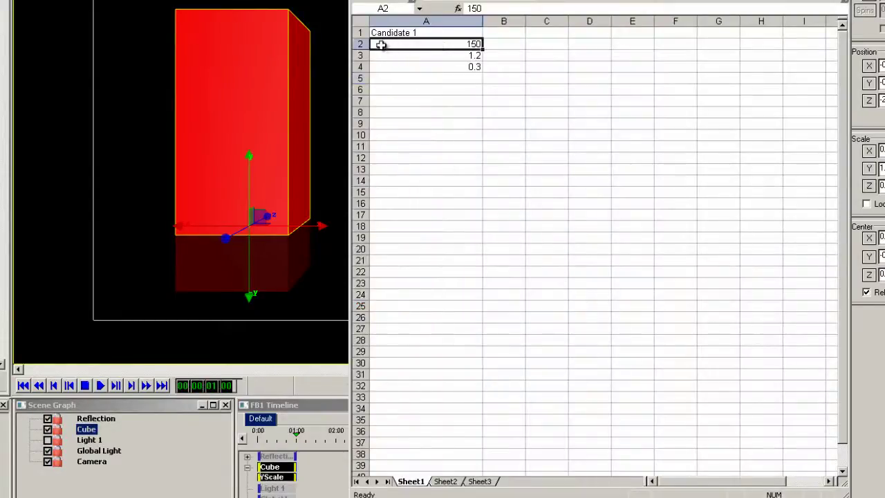
left_click(451, 57)
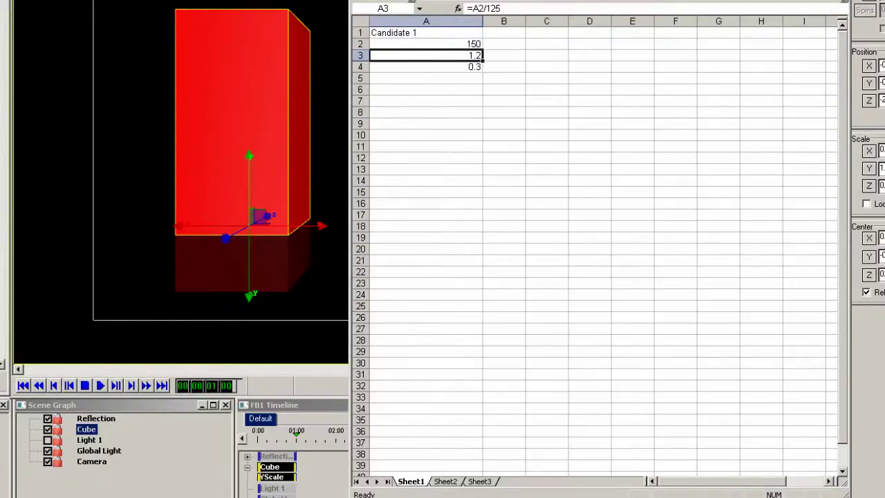
key("alt+Tab")
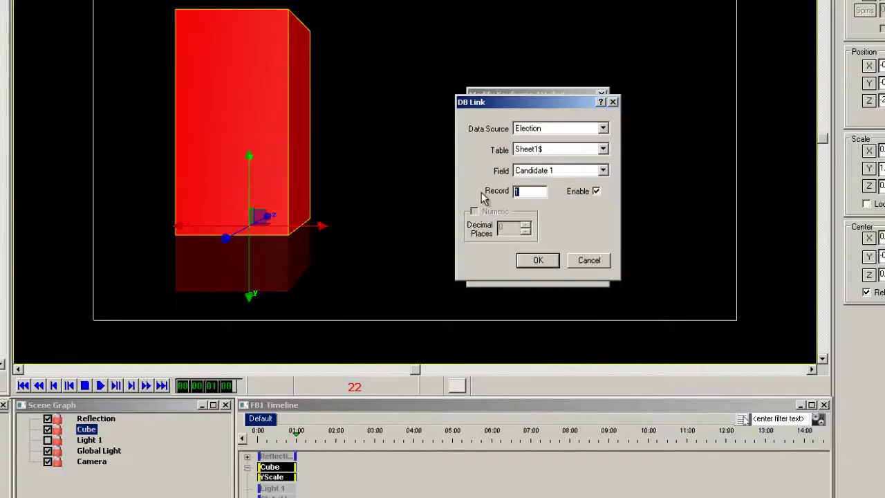
left_click(542, 267)
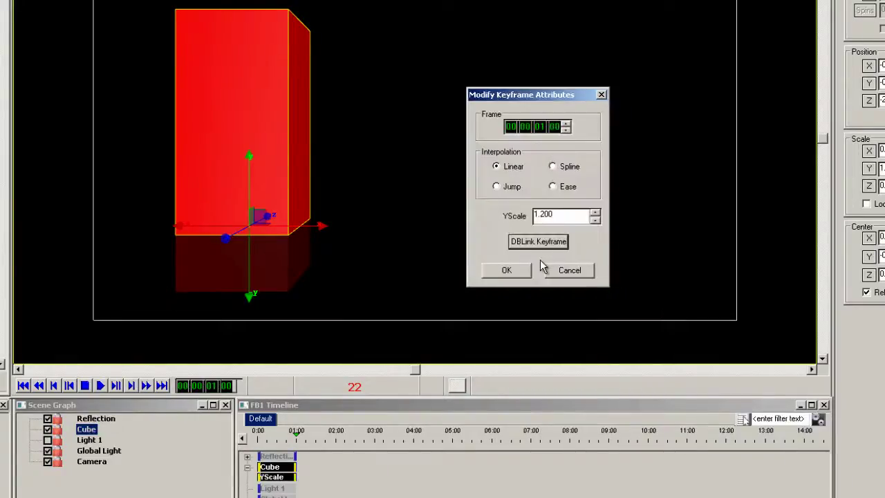
left_click(508, 271)
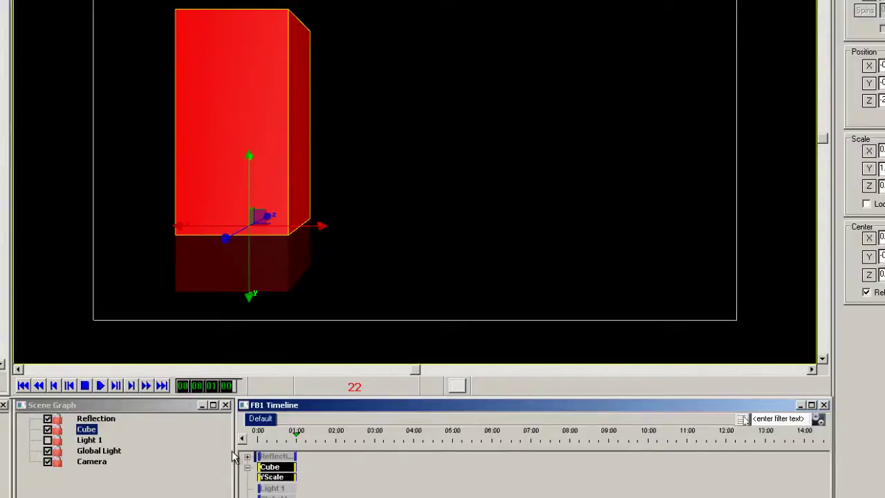
DB-link the Reflection's YScale keyframe to Candidate 1, record 1, with the link enabled.
left_click(274, 456)
left_click(247, 456)
left_click(280, 468)
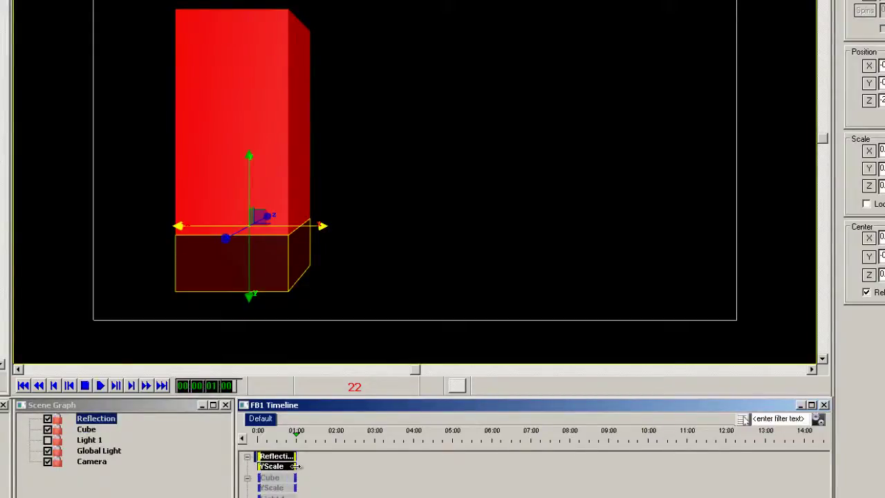
right_click(298, 466)
left_click(327, 271)
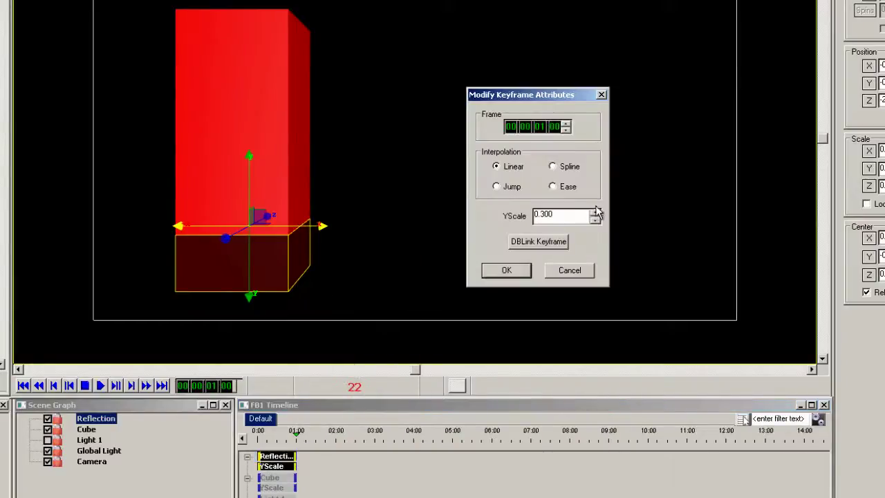
left_click(556, 245)
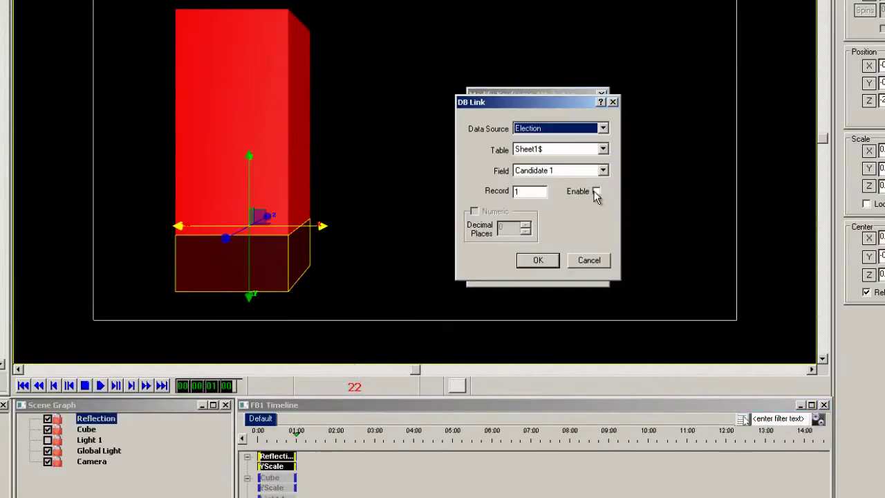
left_click(596, 191)
left_click_drag(533, 194, 480, 199)
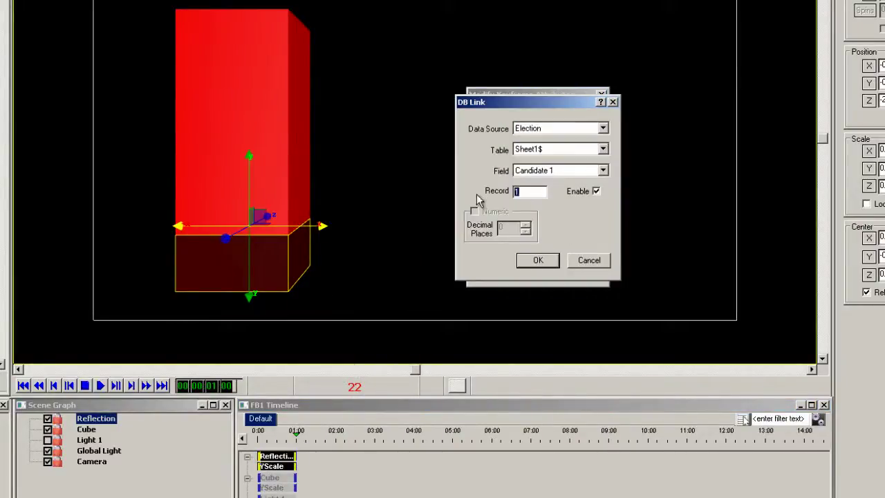
left_click(538, 260)
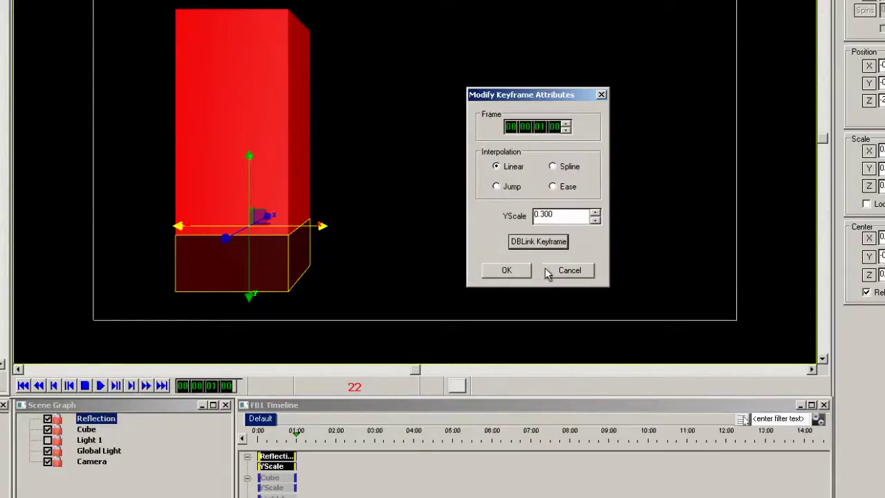
left_click(507, 271)
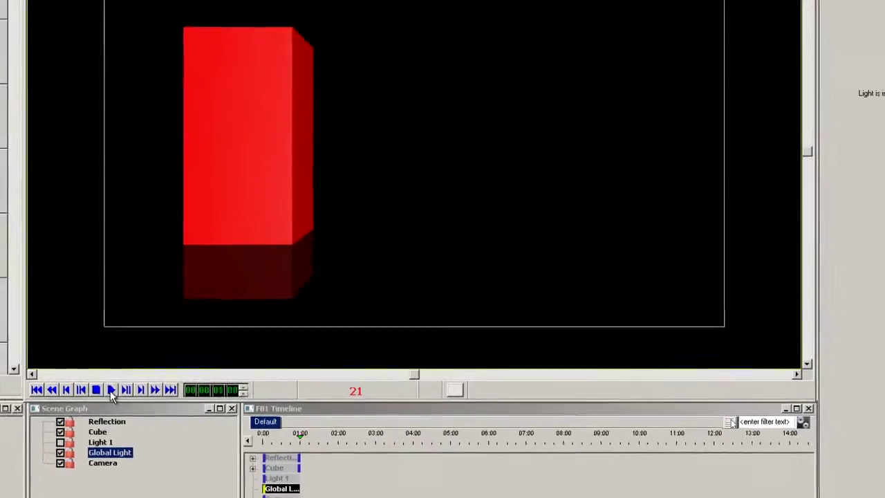
Change cell A2 in Excel to 75, then replay the Lyric scene.
key("alt+Tab")
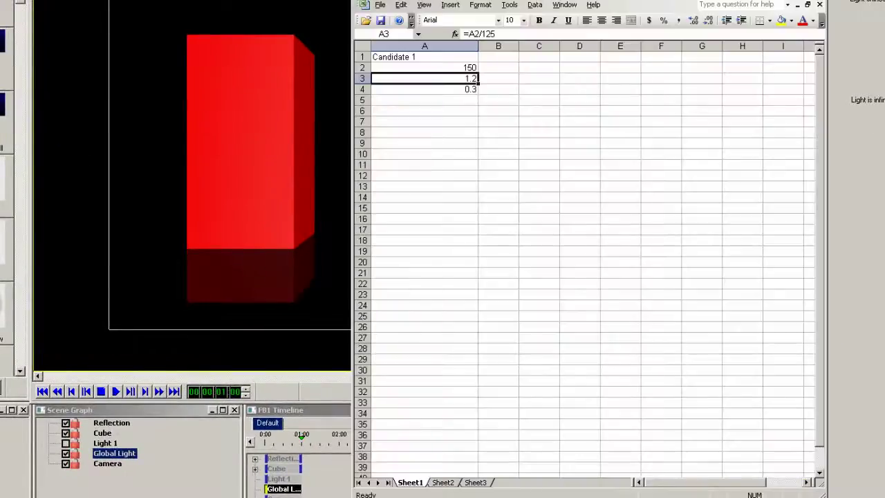
left_click(467, 67)
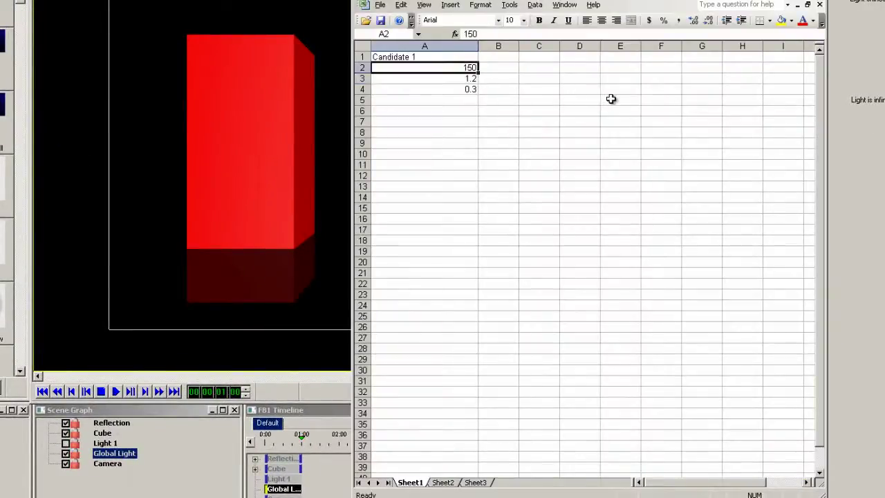
type("75")
key("Return")
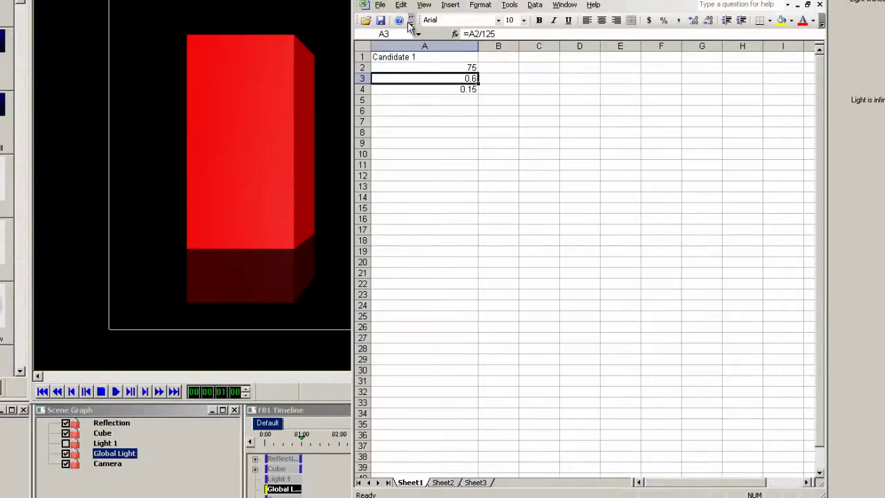
key("alt+Tab")
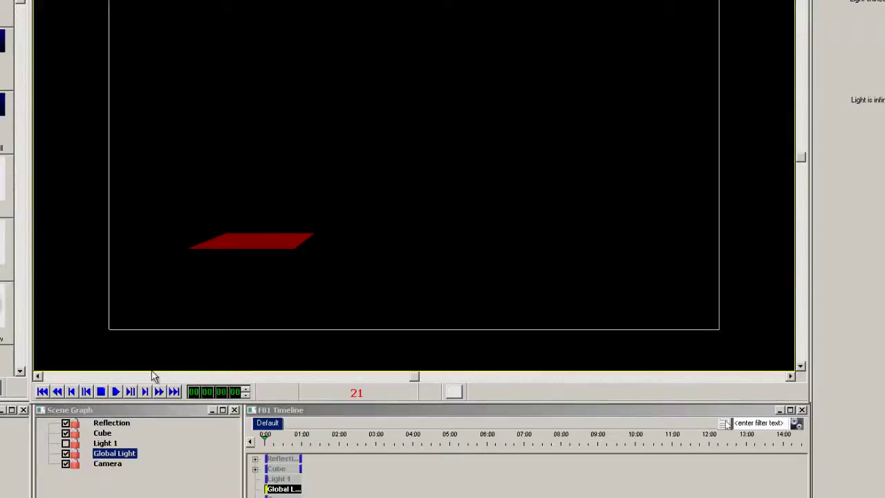
left_click(114, 392)
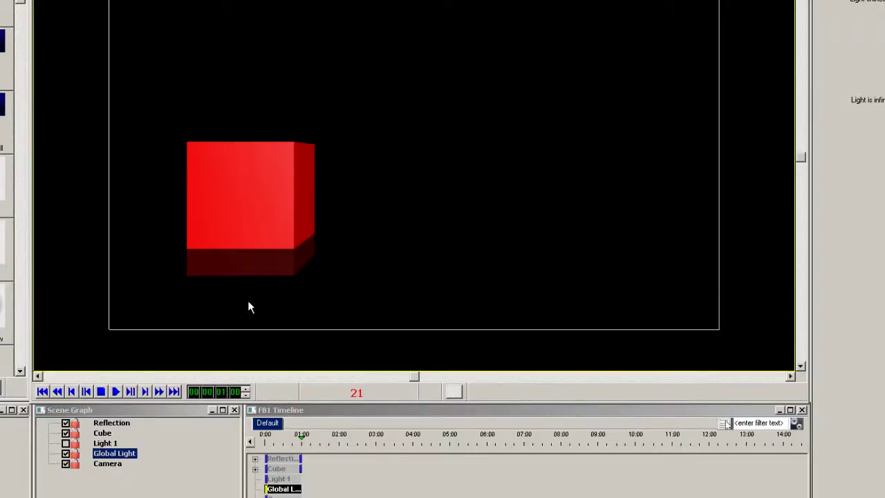
Enable Inherit State on Reflection, pasting Reflection as the source node matched by Name.
left_click(281, 458)
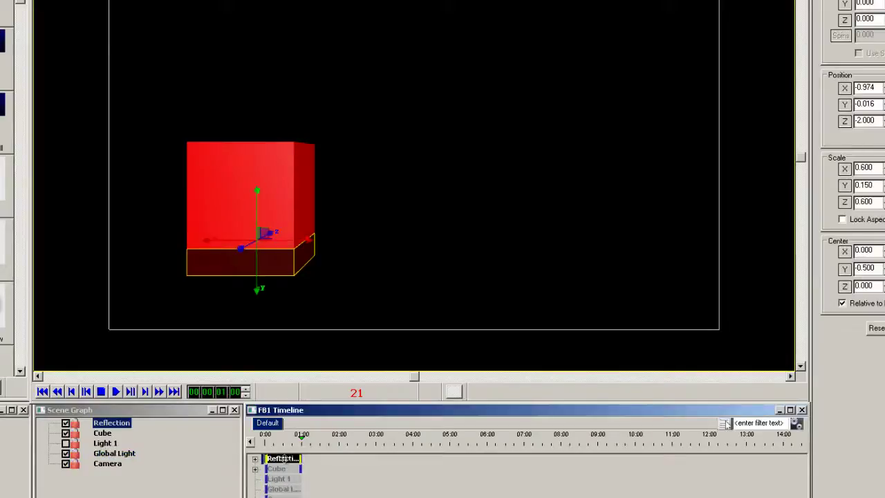
left_click(128, 424)
key("ctrl+c")
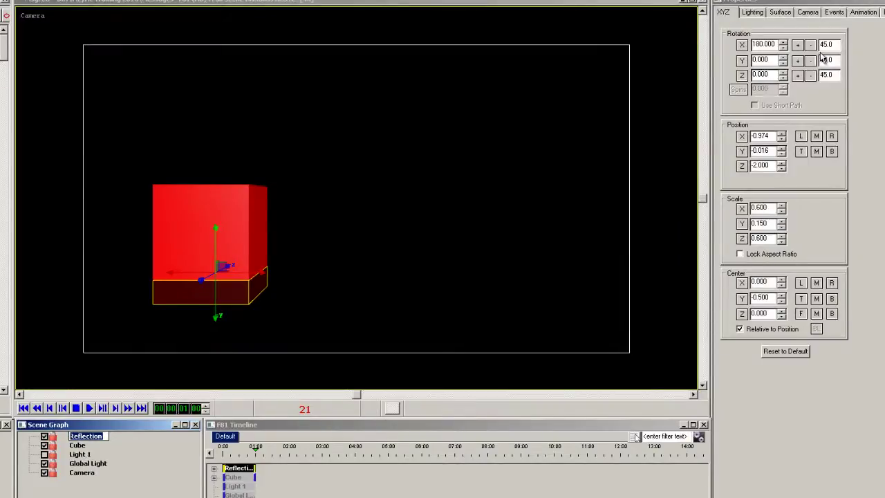
right_click(814, 111)
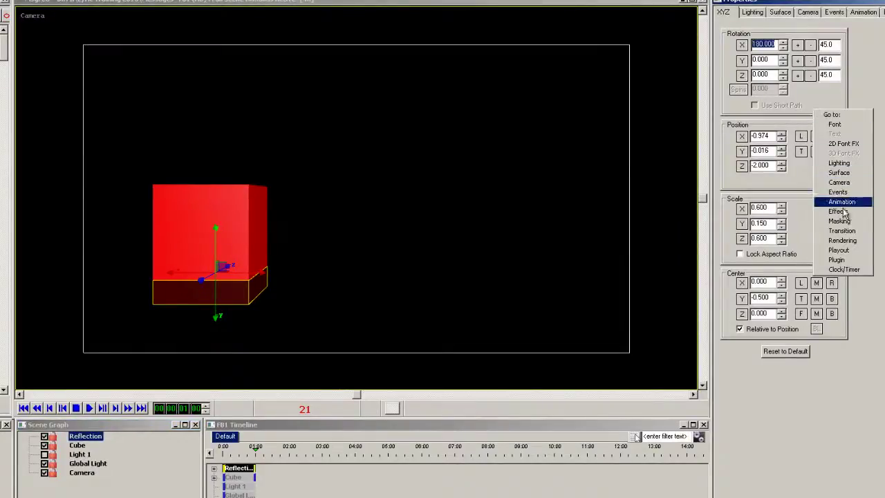
left_click(843, 232)
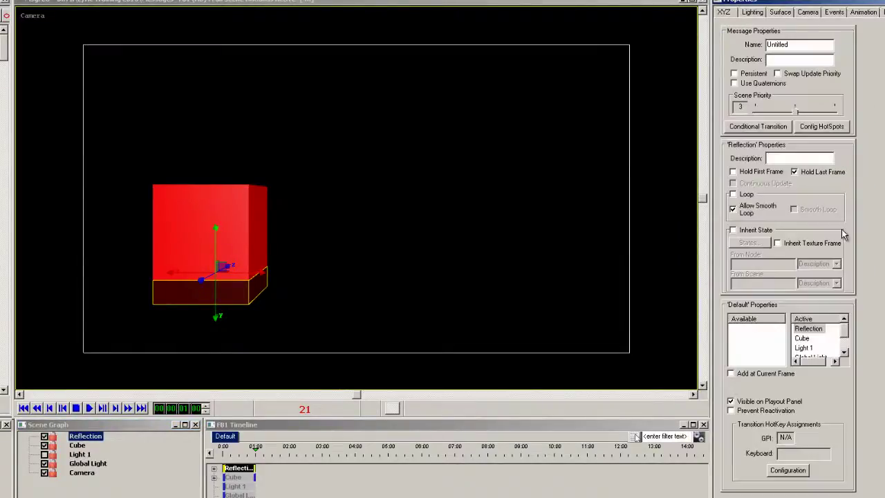
left_click(733, 230)
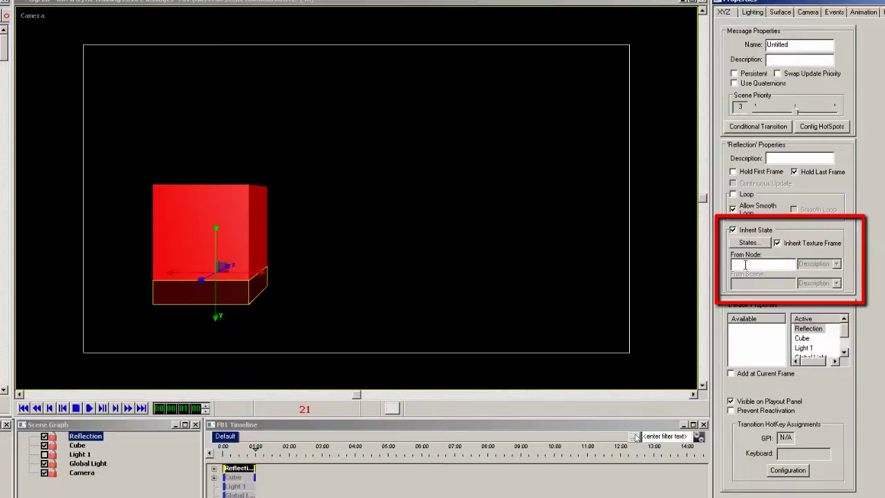
key("ctrl+v")
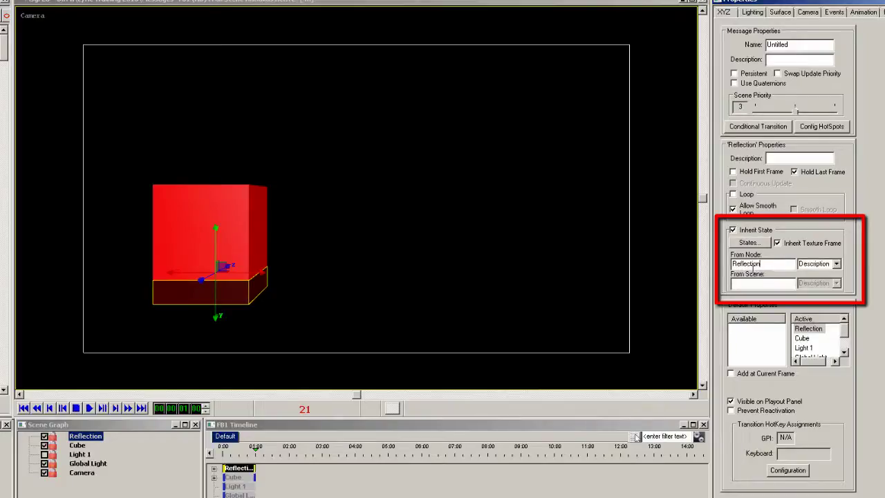
left_click(837, 264)
left_click(834, 280)
Turn on Inherit State for the Cube, inheriting from node 'Cube' matched by Name.
left_click(80, 448)
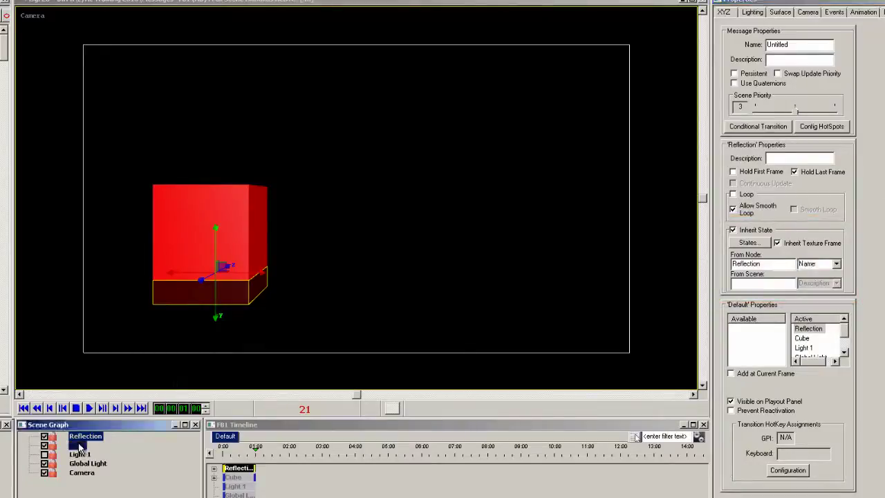
left_click(737, 233)
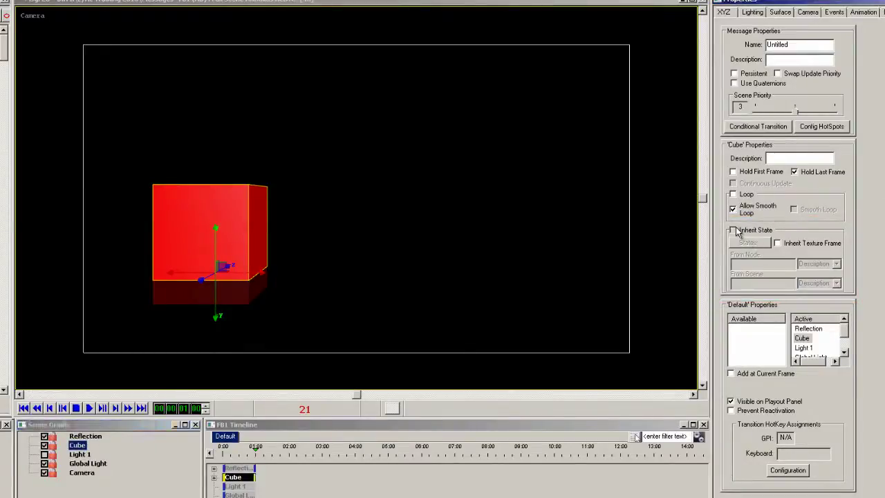
left_click(734, 230)
left_click(743, 266)
type("Cube")
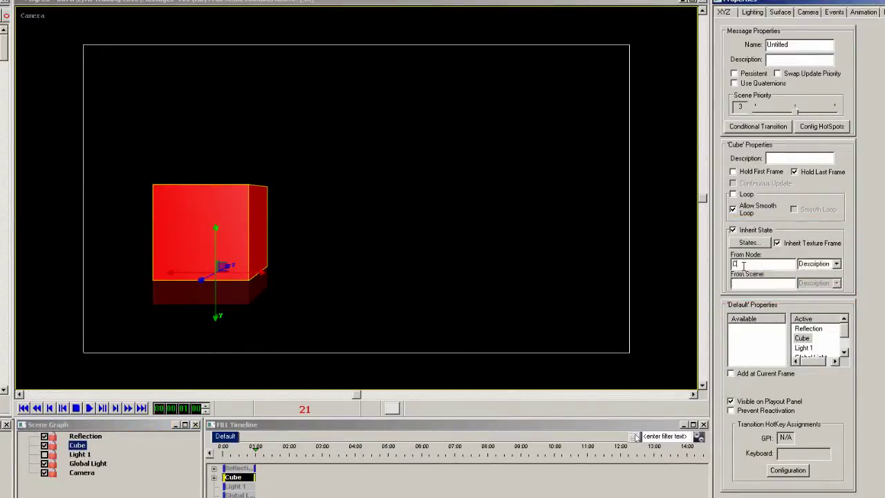
left_click(836, 263)
left_click(823, 276)
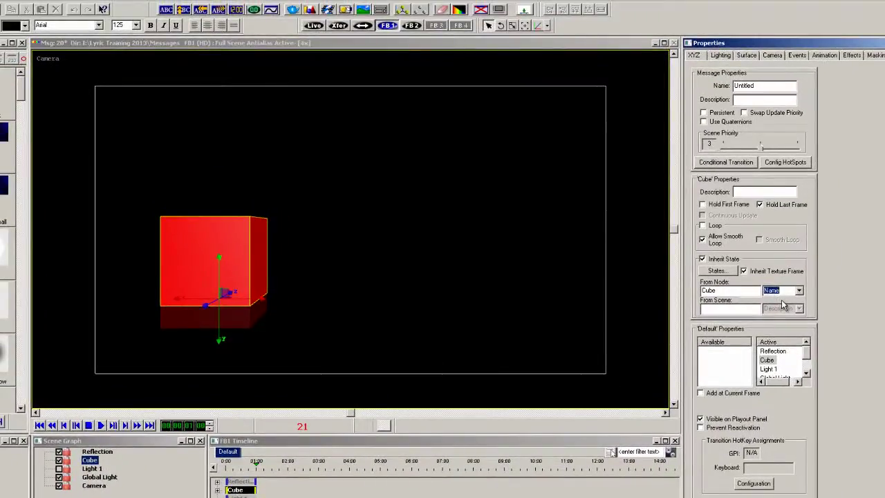
Add a 2D text object with Continuous Update on and its clip starting at 0:00.
left_click(178, 357)
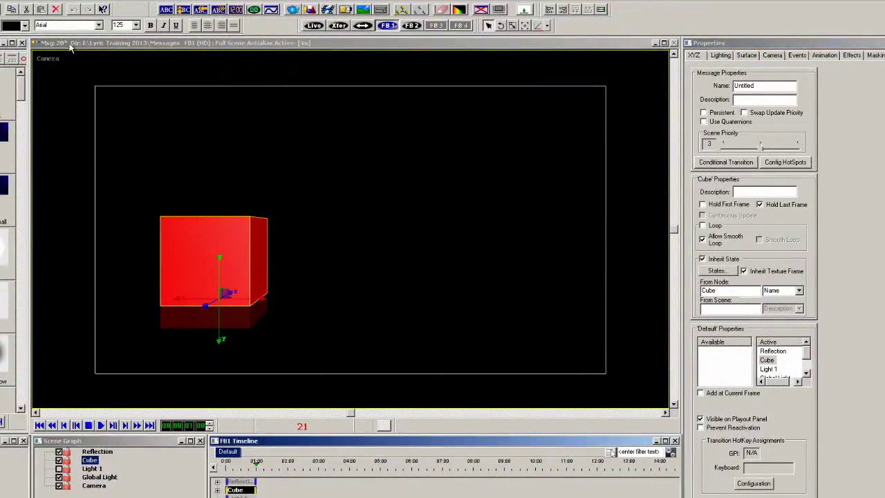
left_click(167, 9)
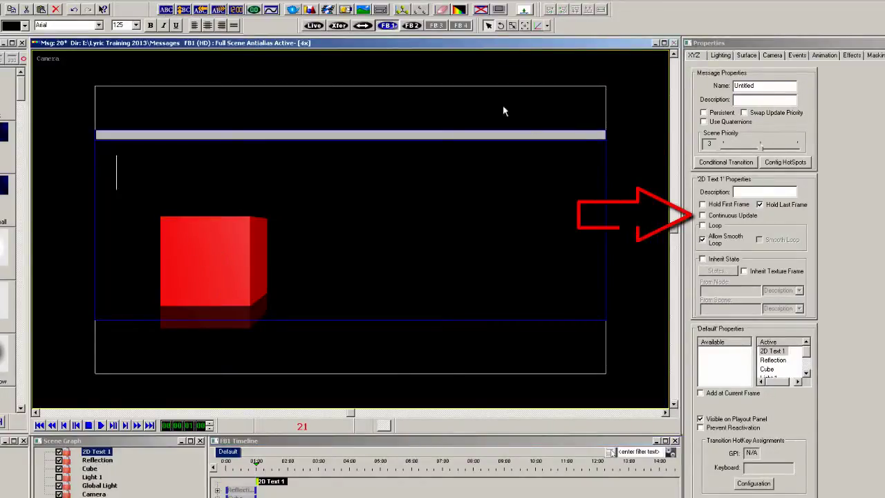
left_click(704, 219)
left_click(704, 217)
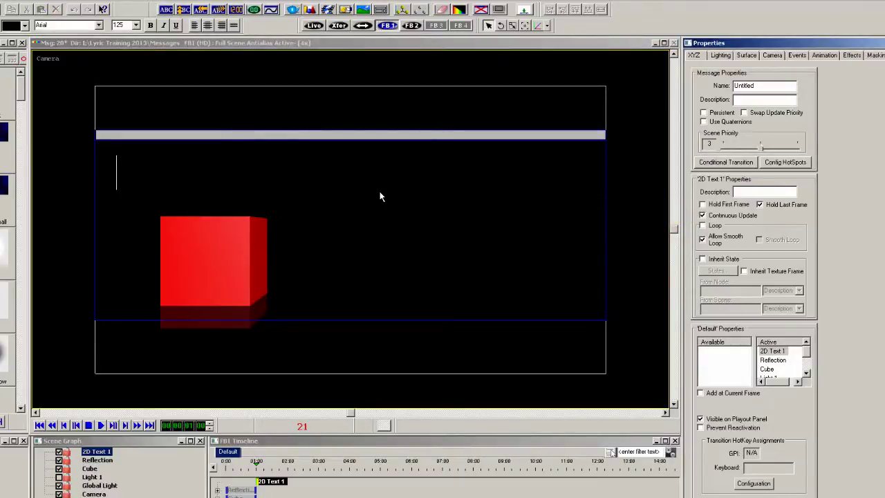
left_click_drag(275, 481, 218, 487)
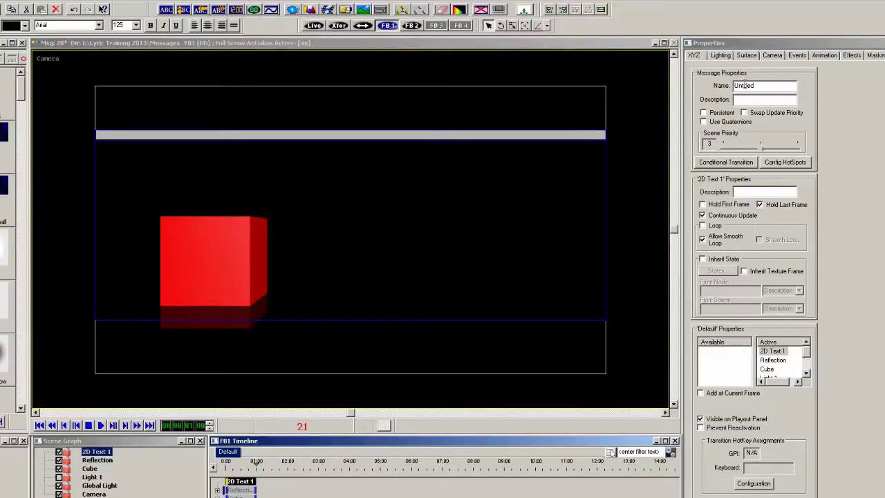
Add Activation and Update DB Link as active events, with the Default transition activated.
right_click(747, 240)
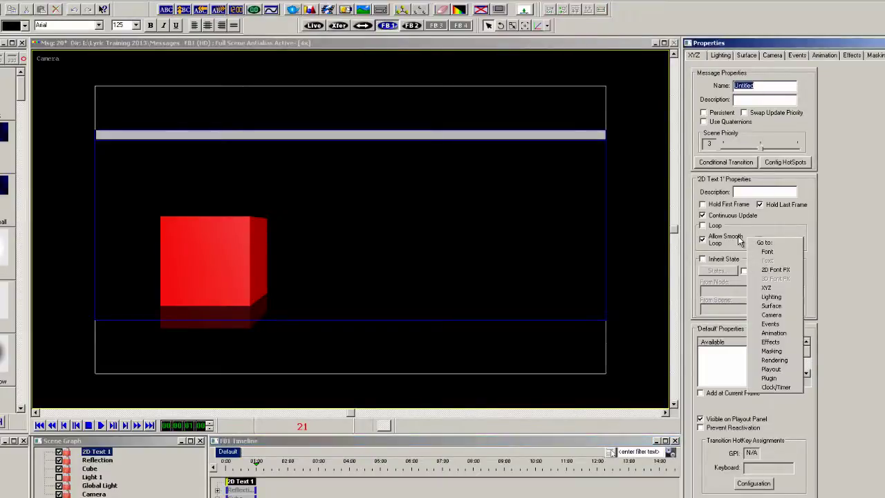
left_click(772, 330)
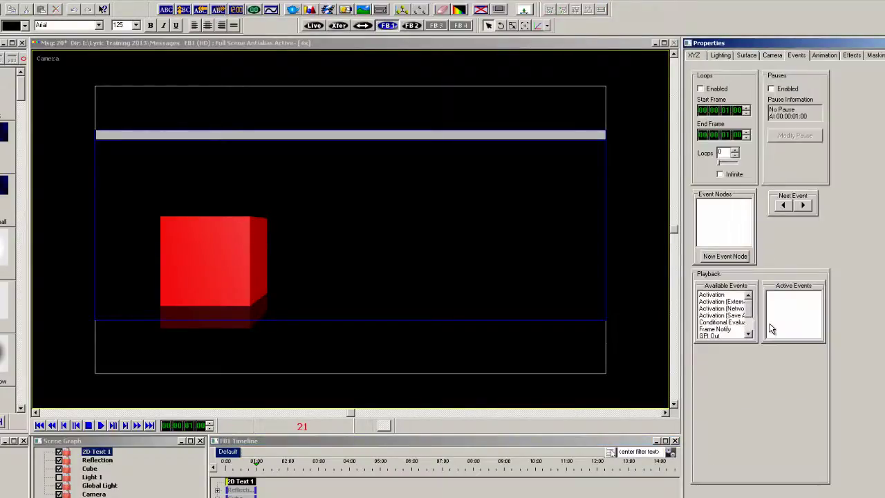
left_click(711, 295)
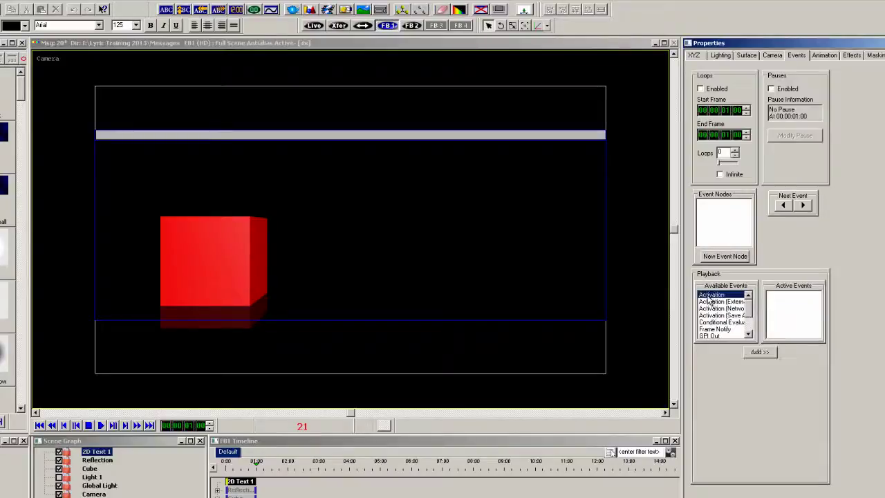
left_click(759, 353)
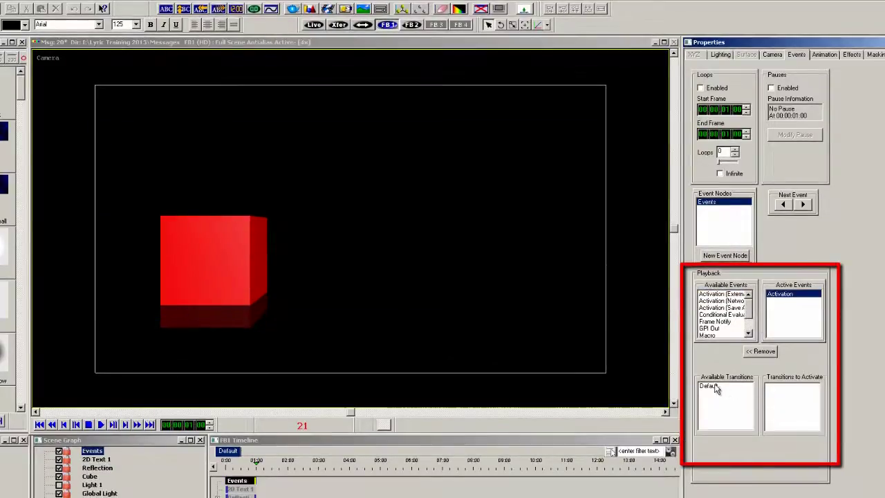
left_click(716, 389)
left_click(760, 448)
left_click(748, 331)
left_click(722, 329)
left_click(760, 352)
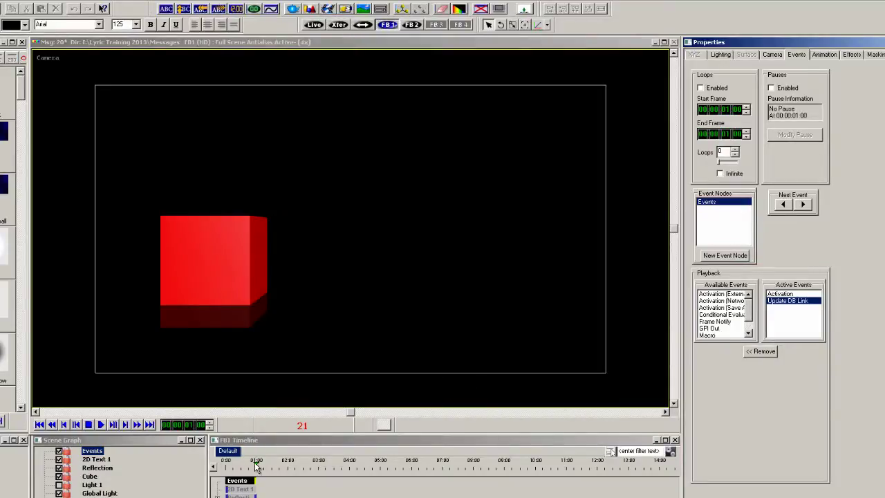
right_click(749, 175)
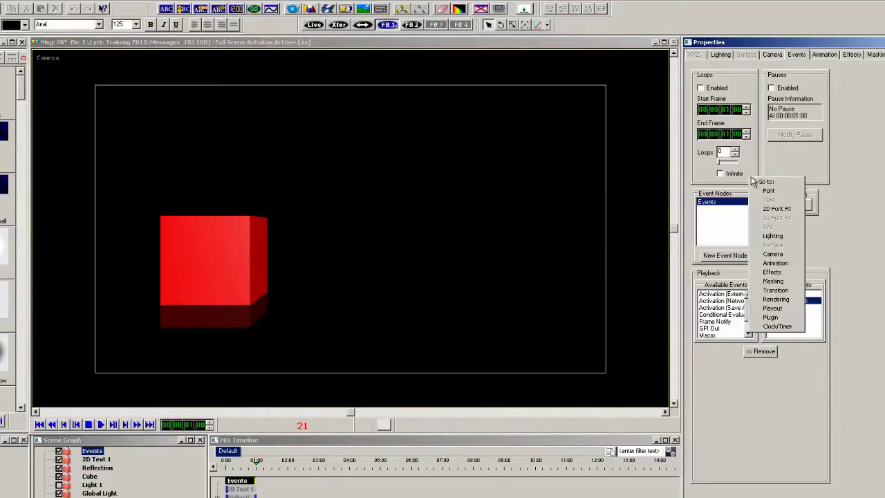
left_click(774, 291)
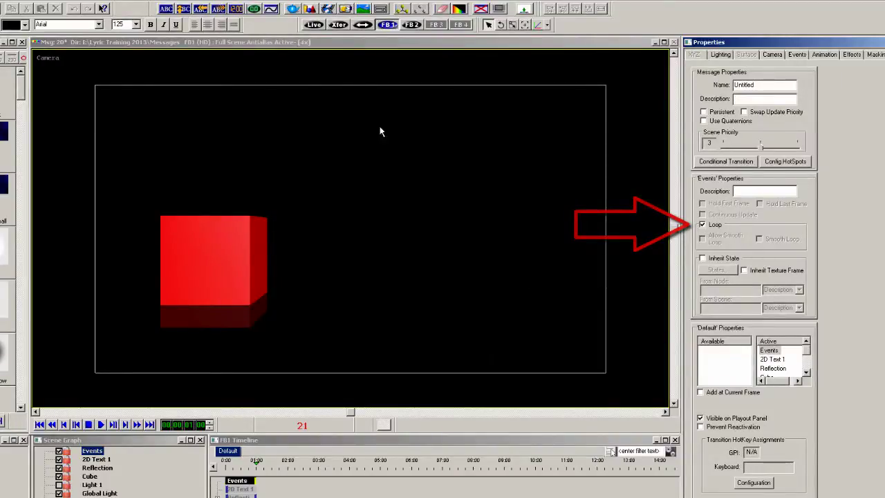
Save the scene as message 21, confirming the overwrite.
left_click(330, 46)
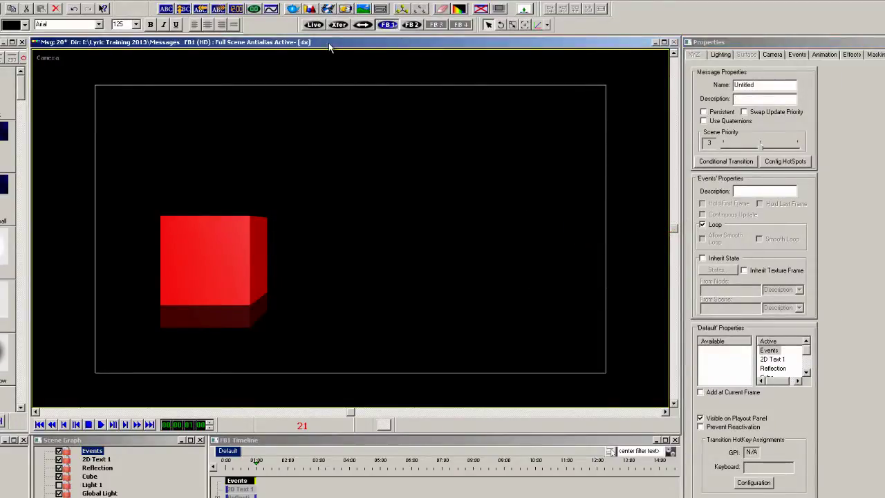
key("ctrl+s")
key("Return")
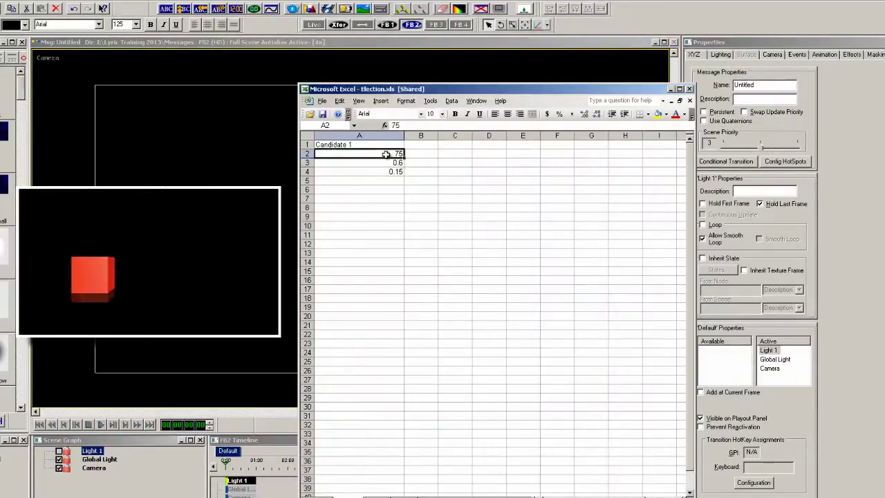
Enter 125 in A2, then change it to 145 so A3 and A4 become 1.16 and 0.29.
type("12")
key("Return")
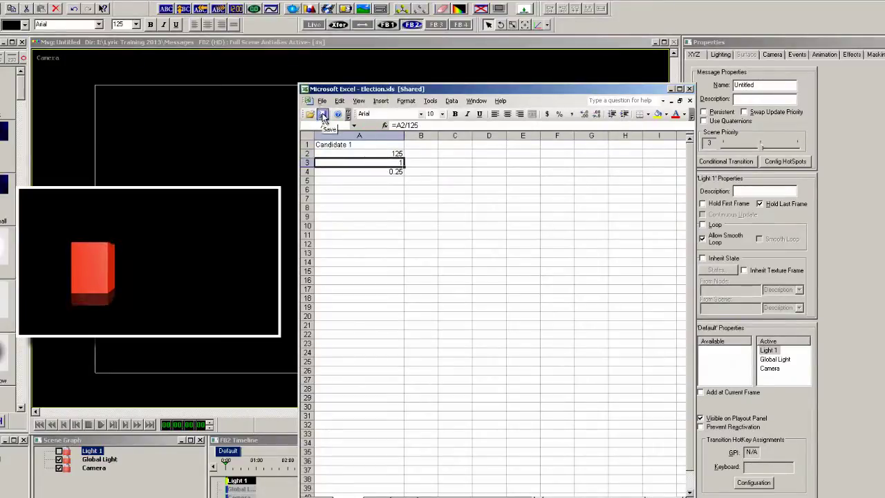
left_click(397, 154)
type("14")
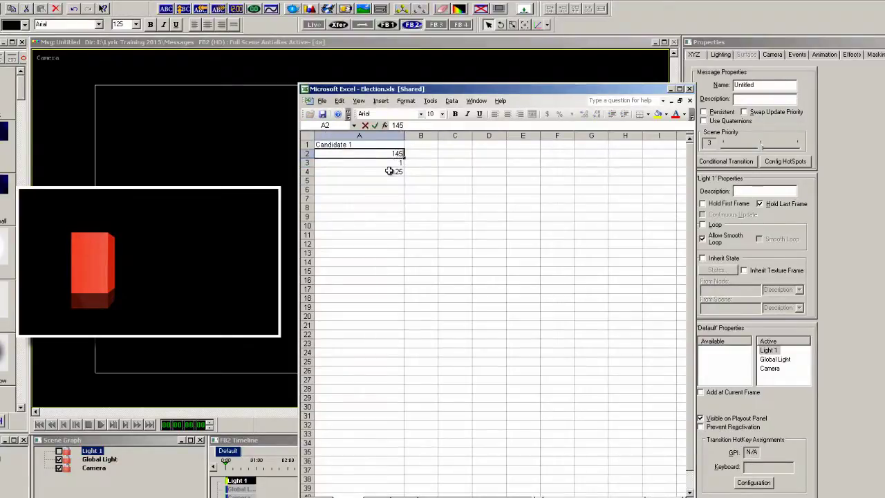
left_click(373, 179)
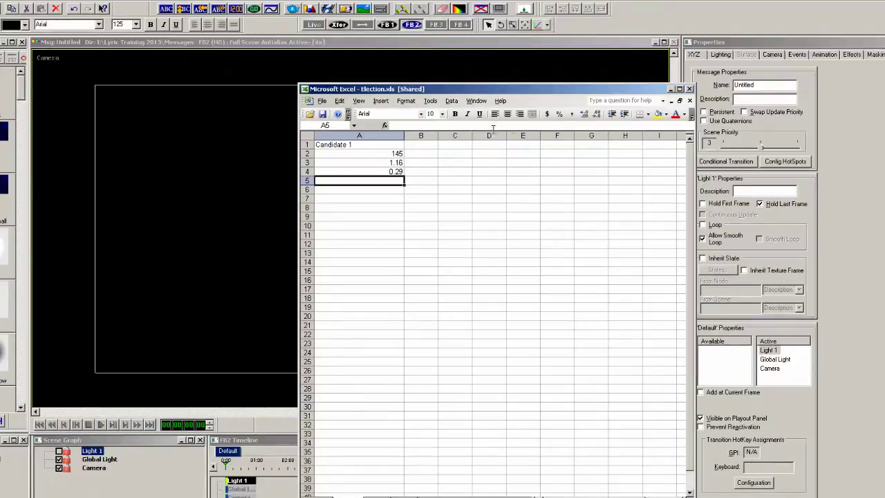
Recall the Election scene, show its grey background and scrub forward so the bars rise.
left_click(253, 126)
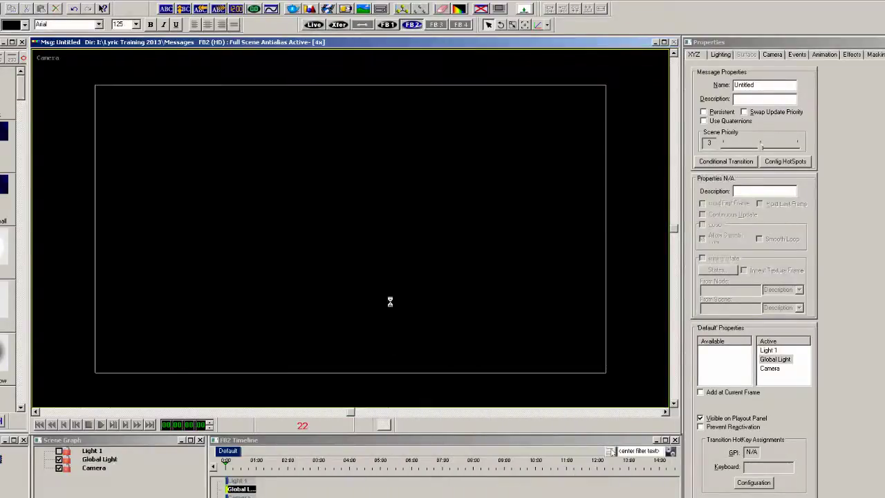
left_click(459, 10)
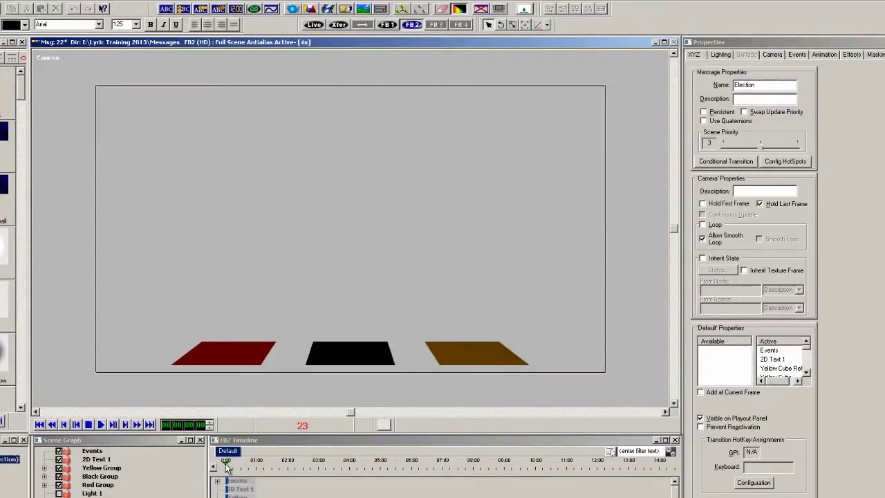
left_click_drag(225, 468, 247, 471)
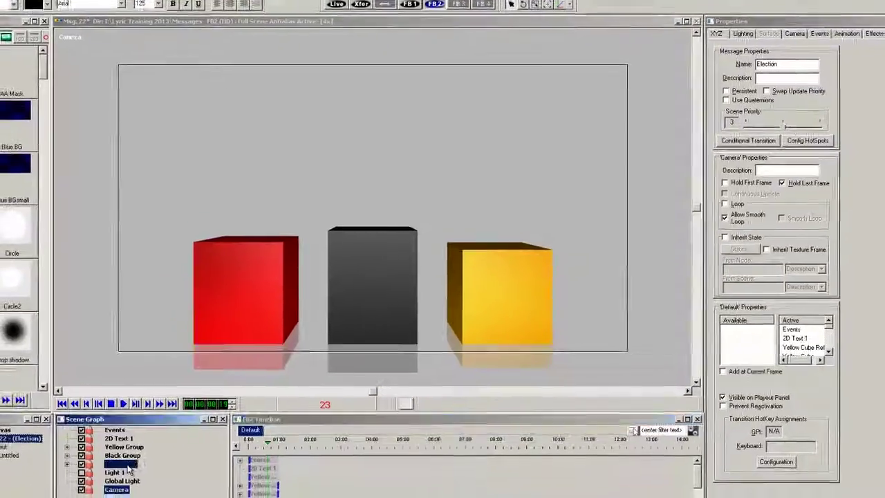
Expand and collapse the Red, Black and Yellow bar groups, then bring up Election2.xls.
left_click(103, 480)
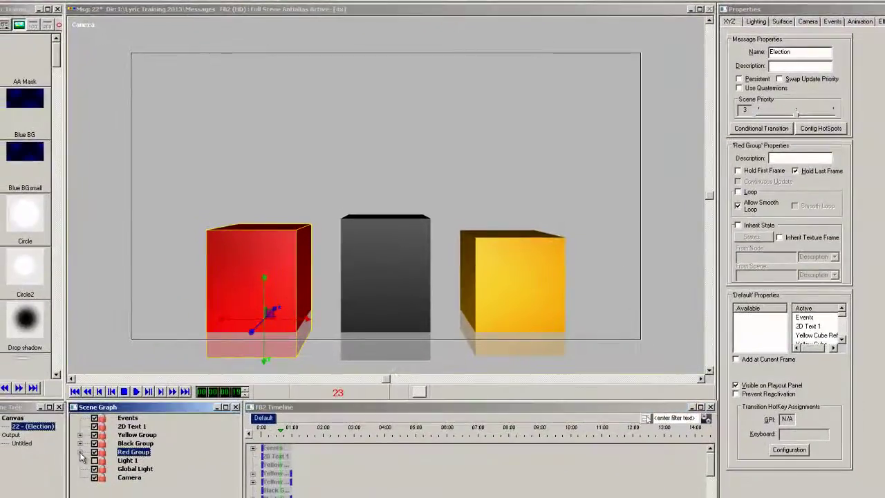
left_click(49, 480)
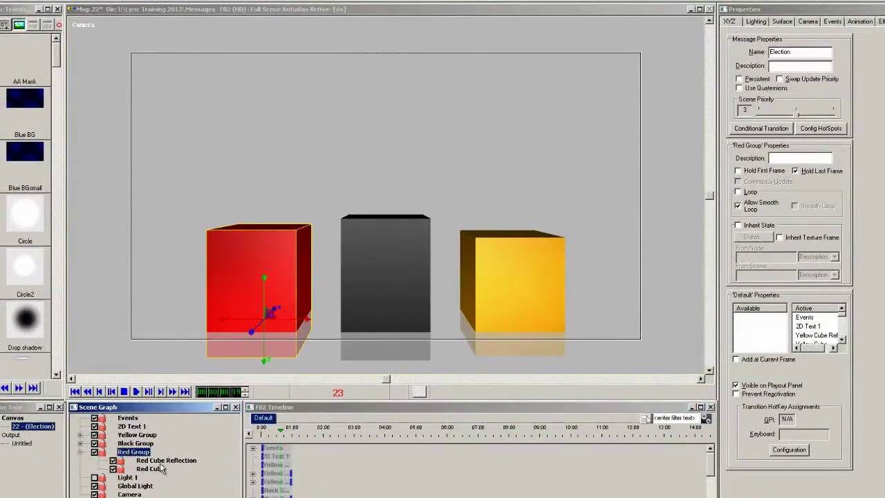
left_click(135, 444)
left_click(80, 444)
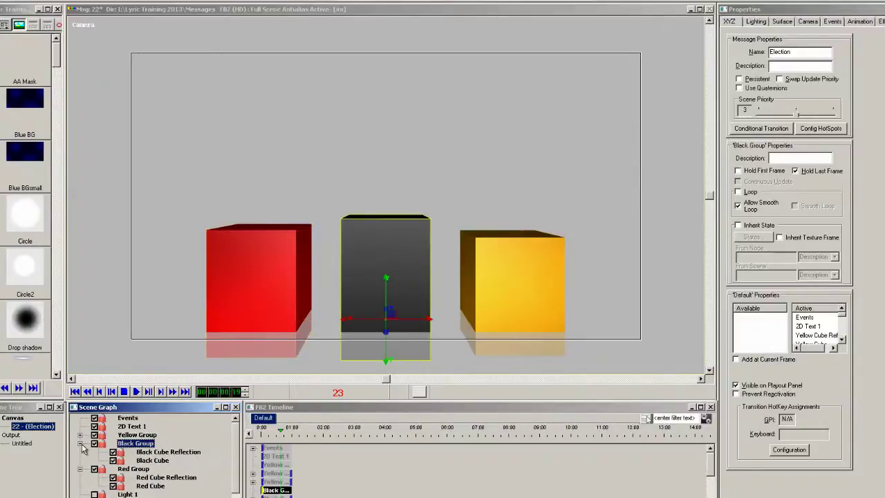
left_click(80, 435)
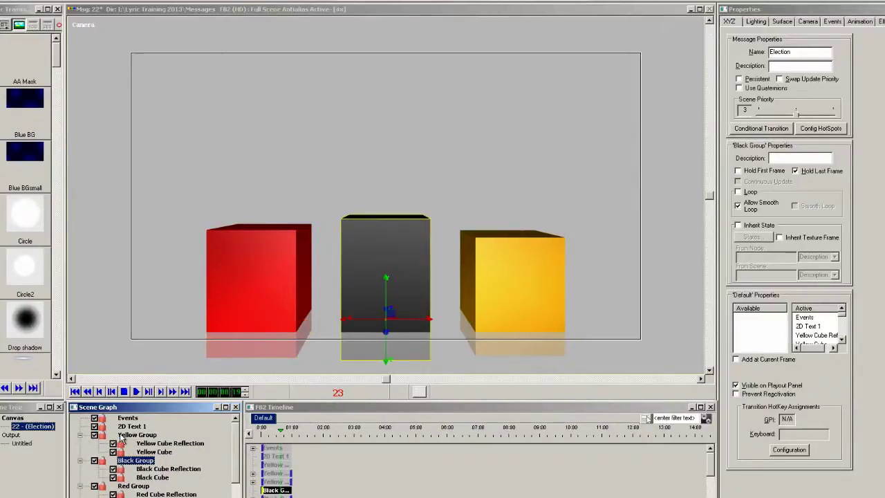
left_click(81, 435)
left_click(80, 443)
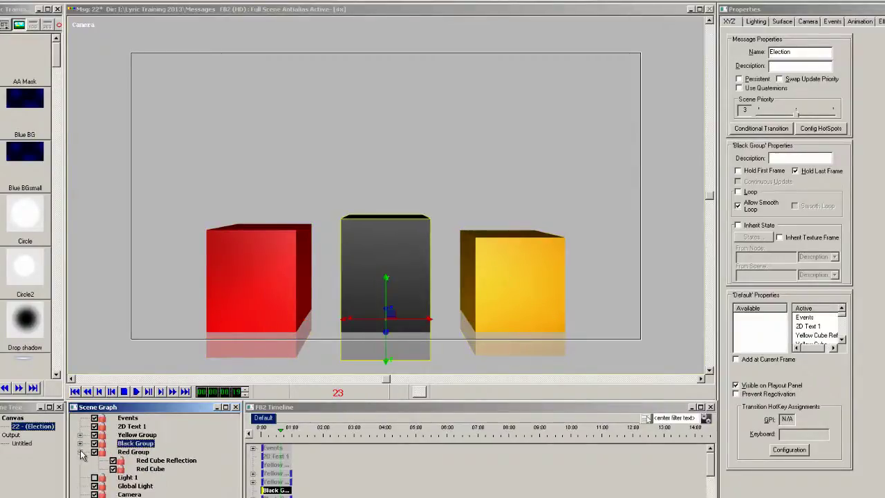
left_click(80, 452)
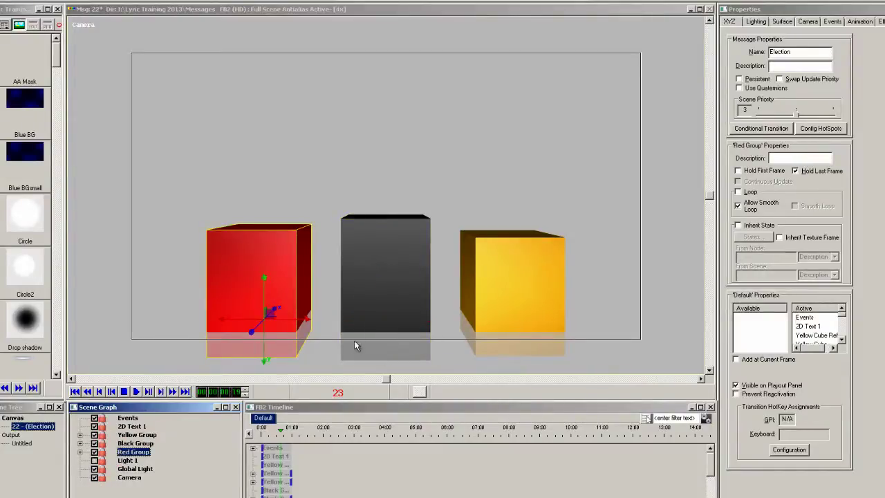
key("alt+Tab")
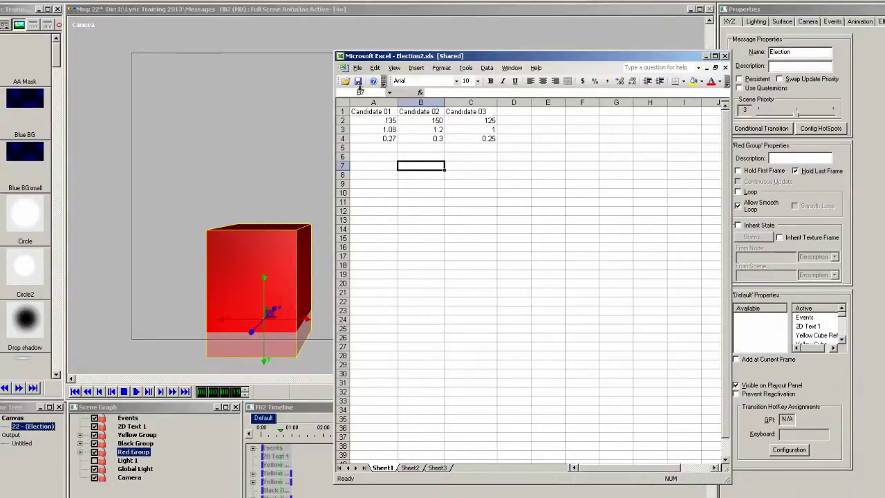
Back in Lyric, clear the canvas and load message 24, the Federal Election Results graphic.
left_click(311, 11)
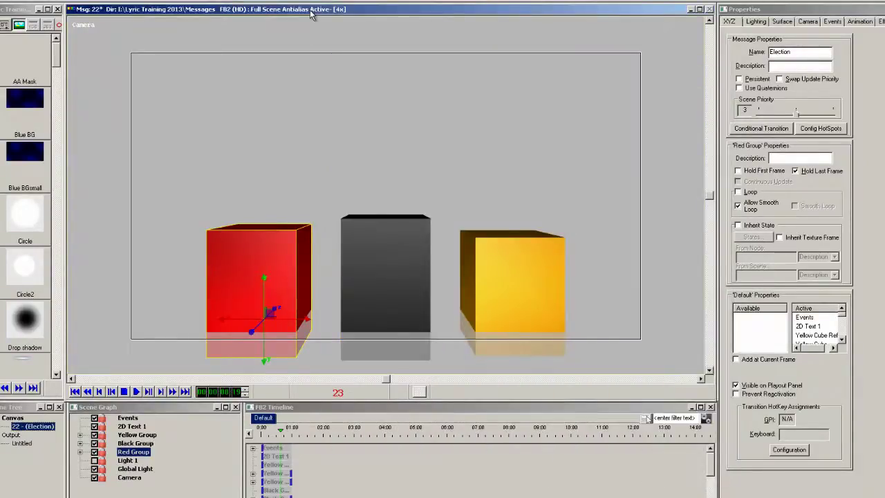
key("ctrl+n")
key("ctrl+v")
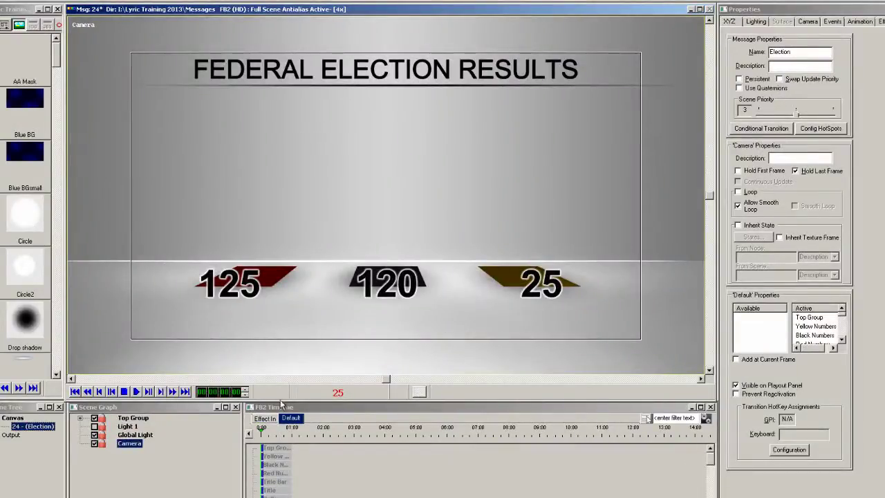
Scrub message 24 forward until the red, black and yellow bars reach full height.
mouse_move(263, 434)
left_mouse_down()
mouse_move(293, 435)
mouse_move(261, 434)
left_mouse_up()
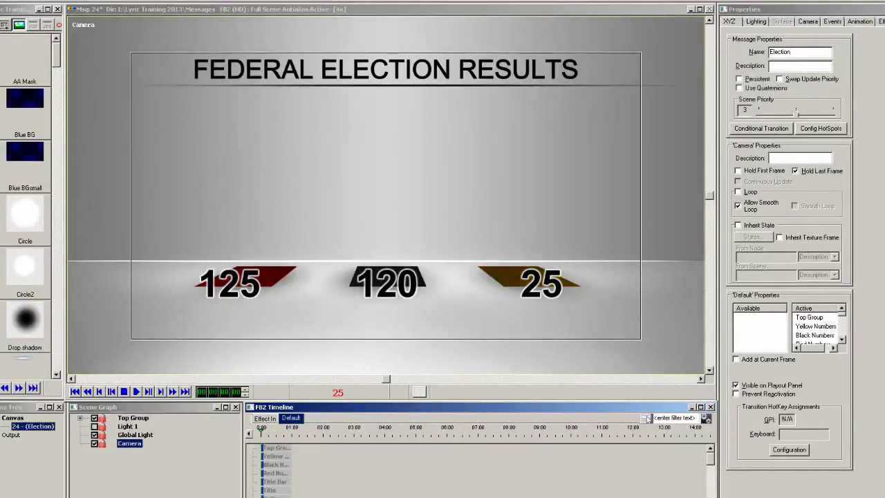